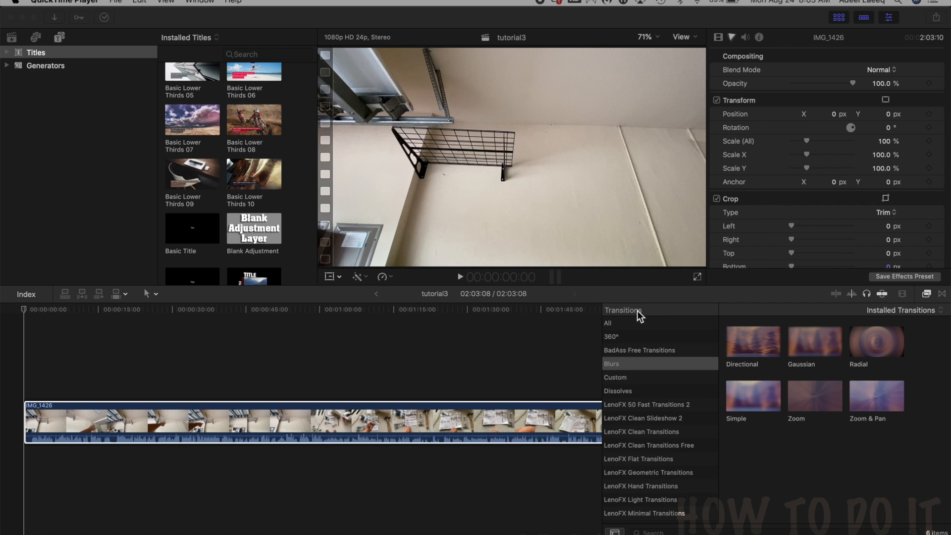
- Open the Effects browser and switch back to the Transitions browser beside the timeline
left_click(926, 298)
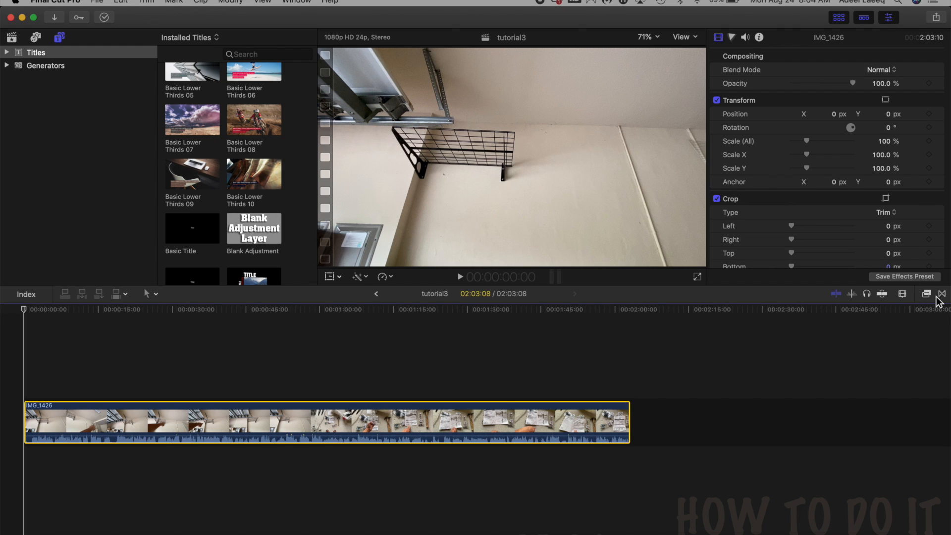
left_click(941, 297)
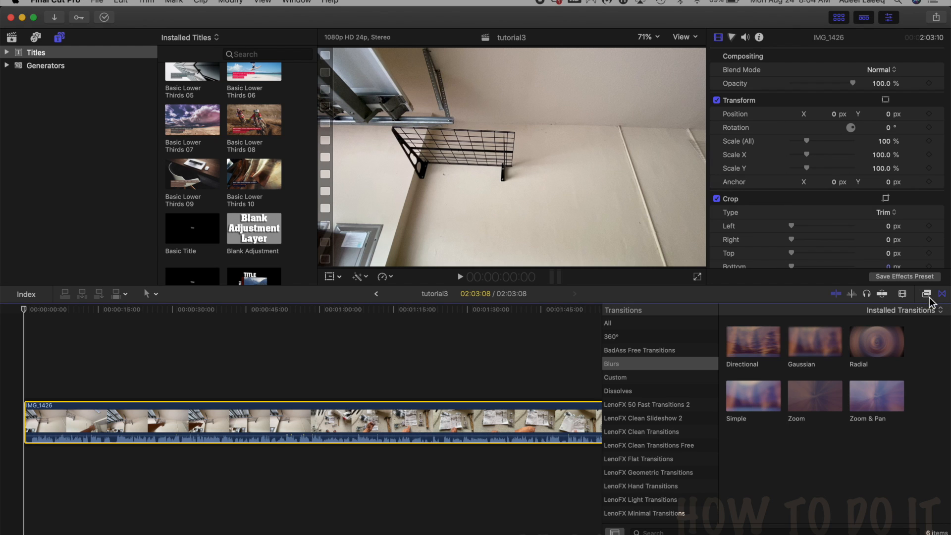
left_click(927, 295)
left_click(902, 295)
left_click(903, 295)
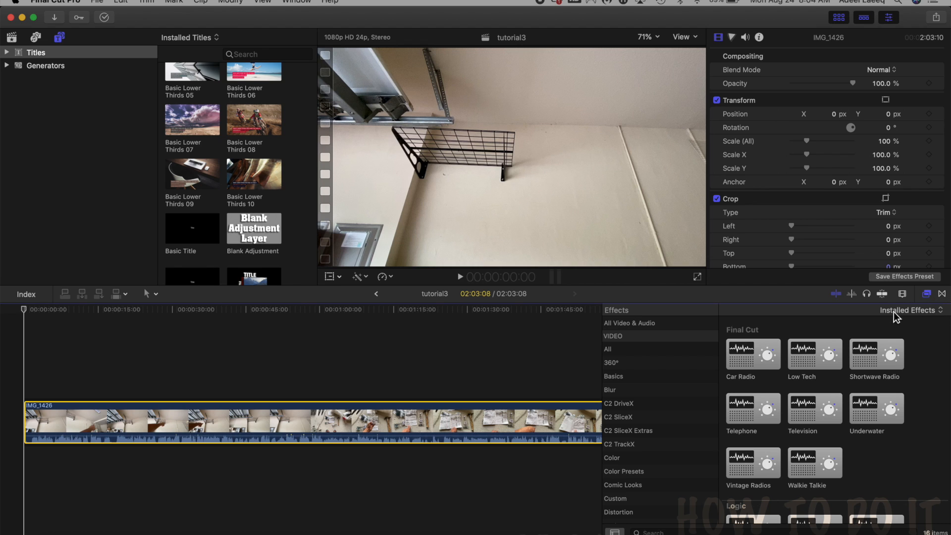
left_click(943, 294)
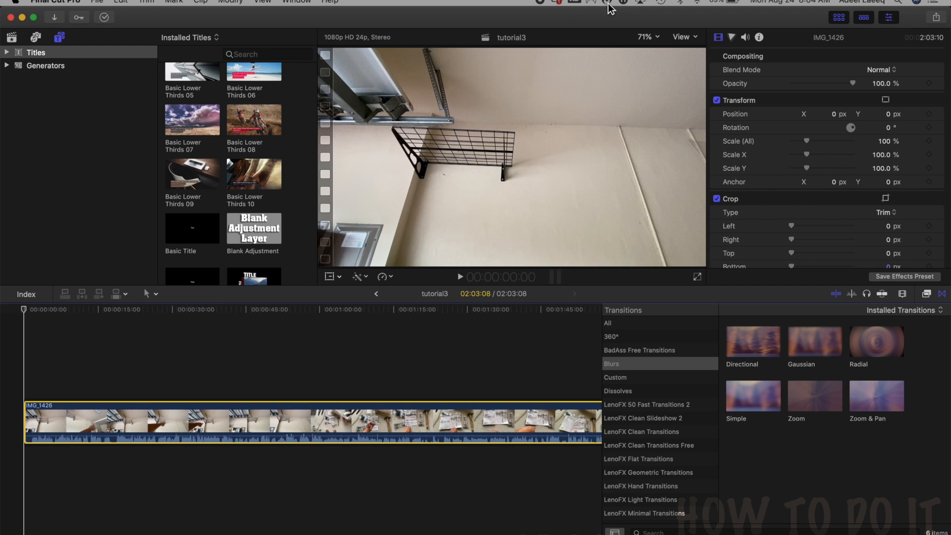
- Open mInstaller, look through its product list for templates and transition plug-ins, and close it
left_click(624, 4)
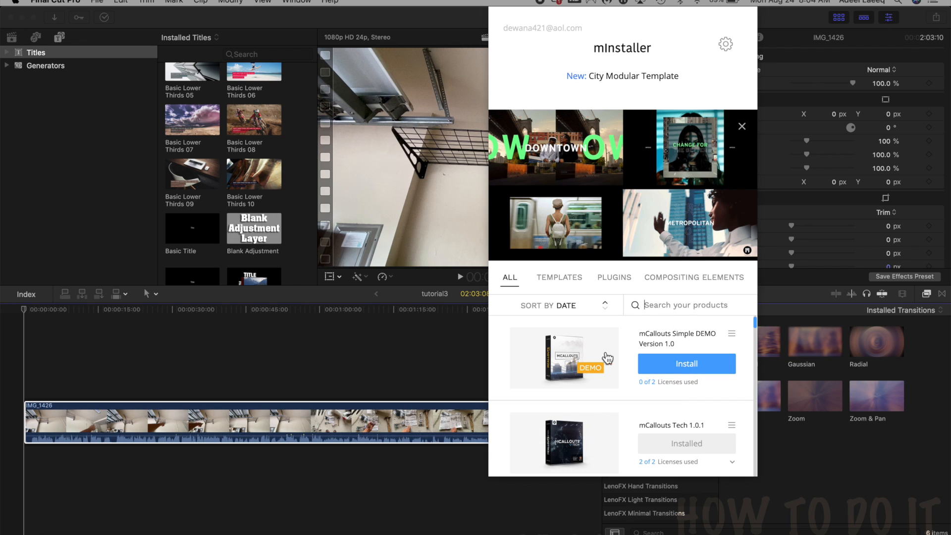
scroll(616, 367, "down", 3)
scroll(619, 361, "down", 4)
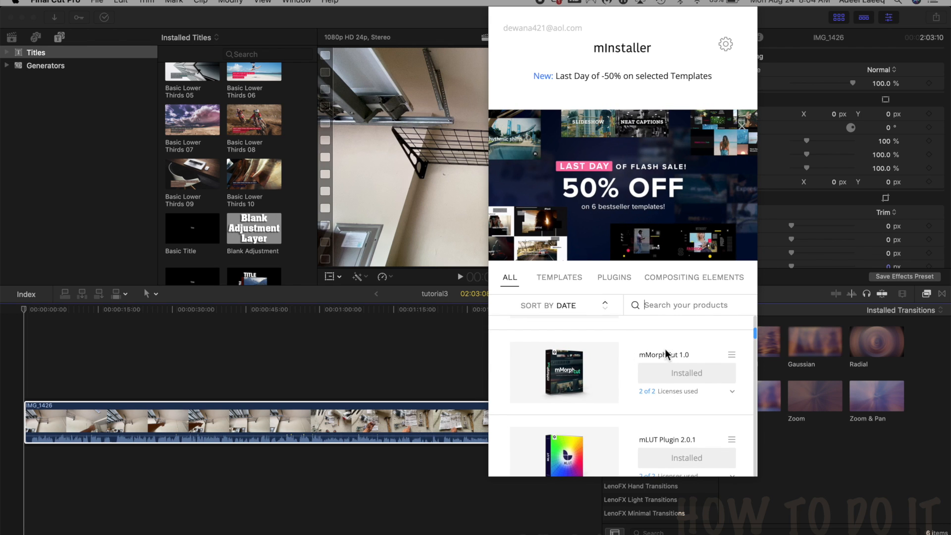
scroll(615, 379, "down", 2)
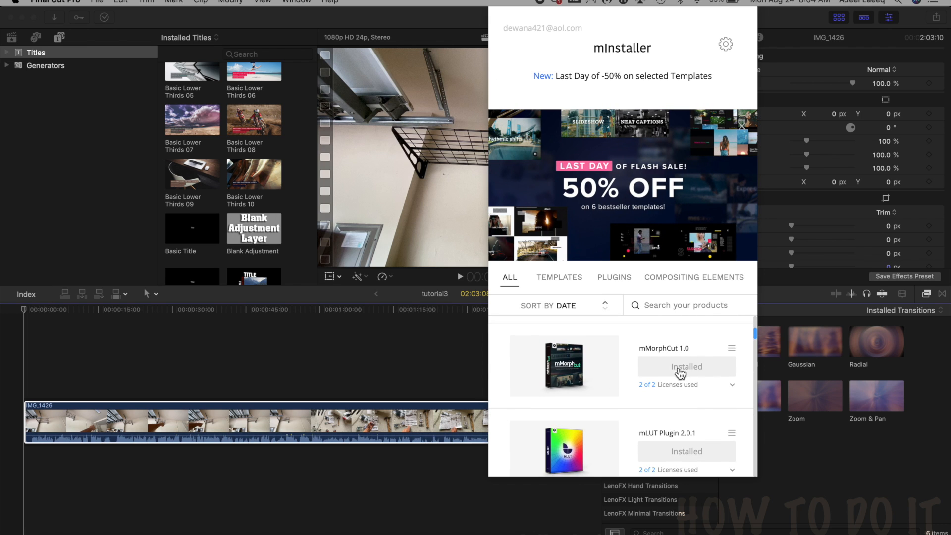
scroll(617, 381, "down", 7)
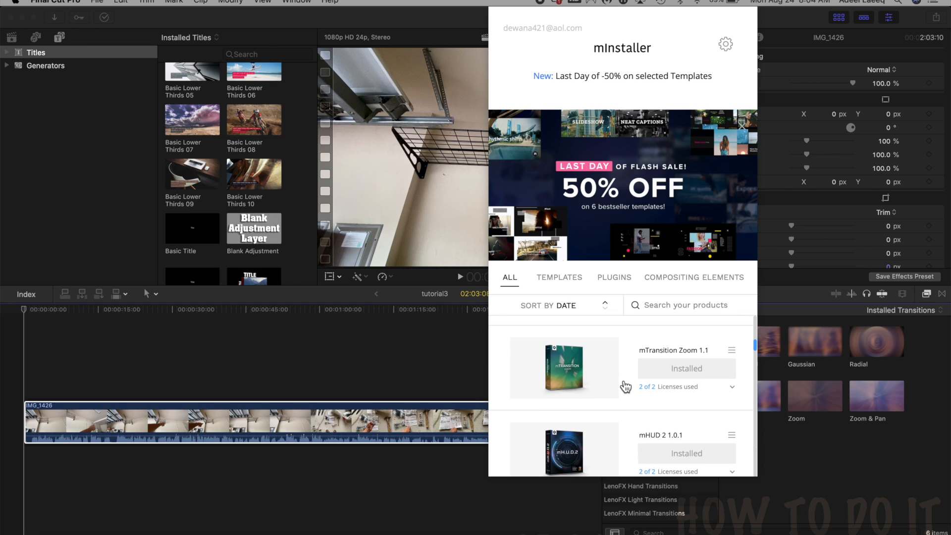
scroll(624, 385, "down", 2)
scroll(622, 380, "down", 1)
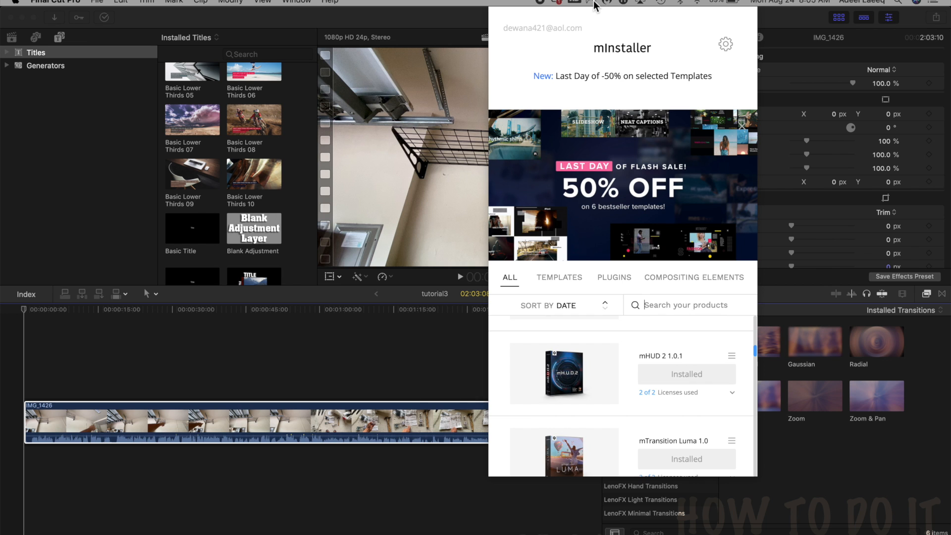
left_click(514, 6)
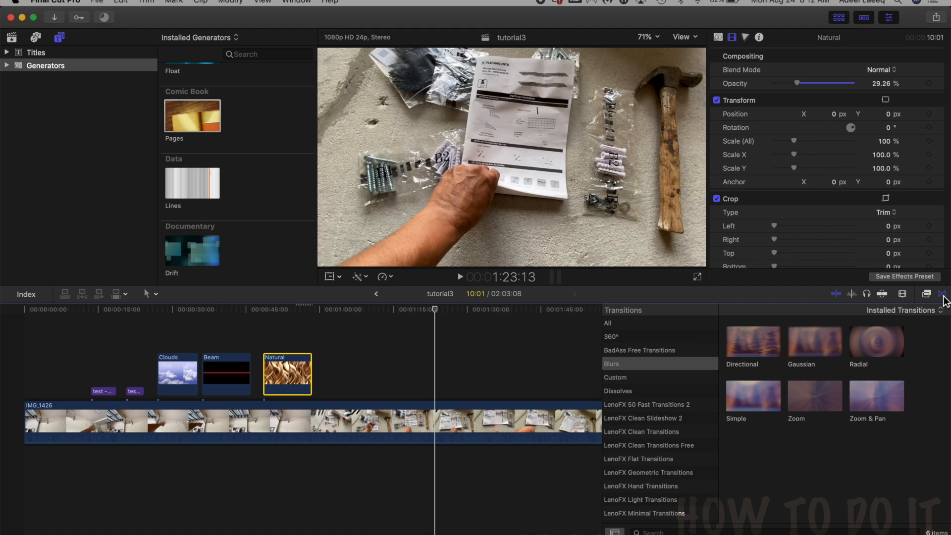
- Split the IMG_1426 clip at about 1:01 and 1:24 and delete the section between the two cuts
left_click_drag(435, 312, 342, 312)
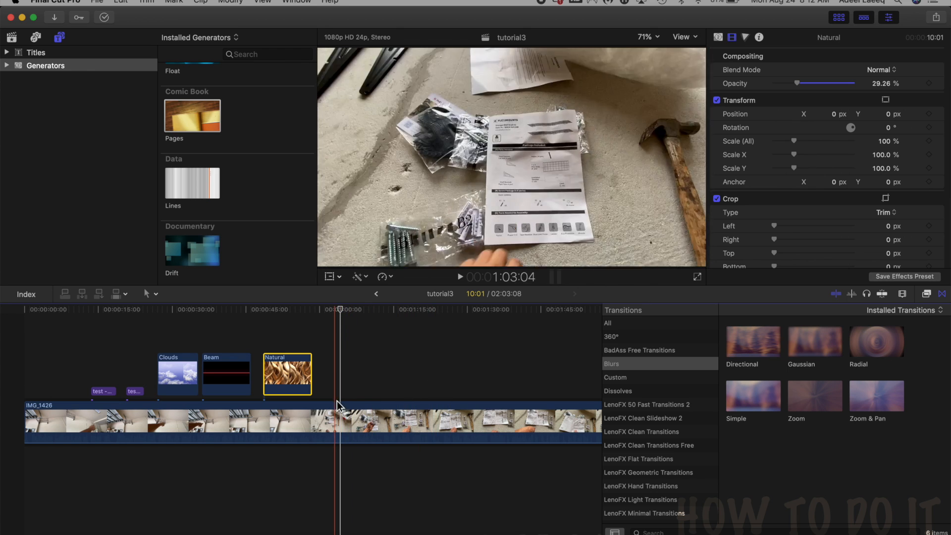
left_click(325, 388)
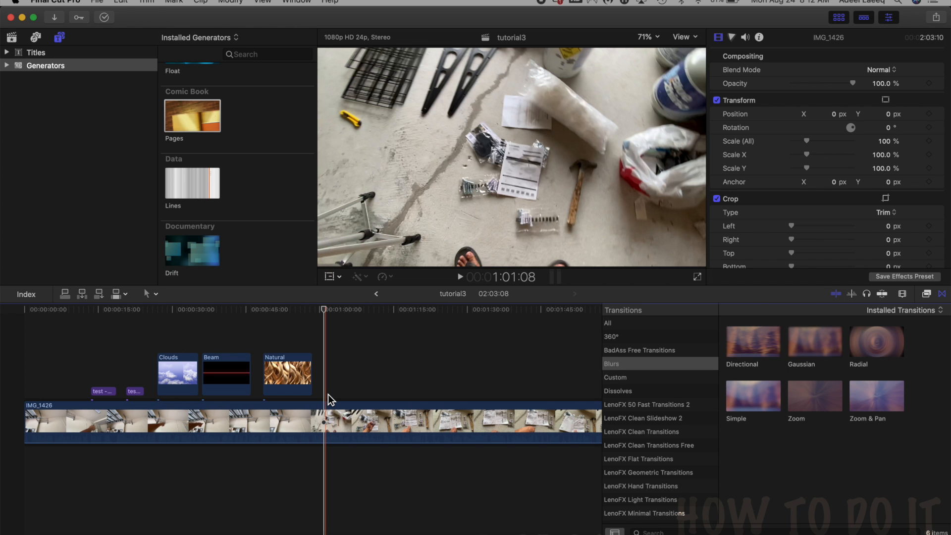
key("super+b")
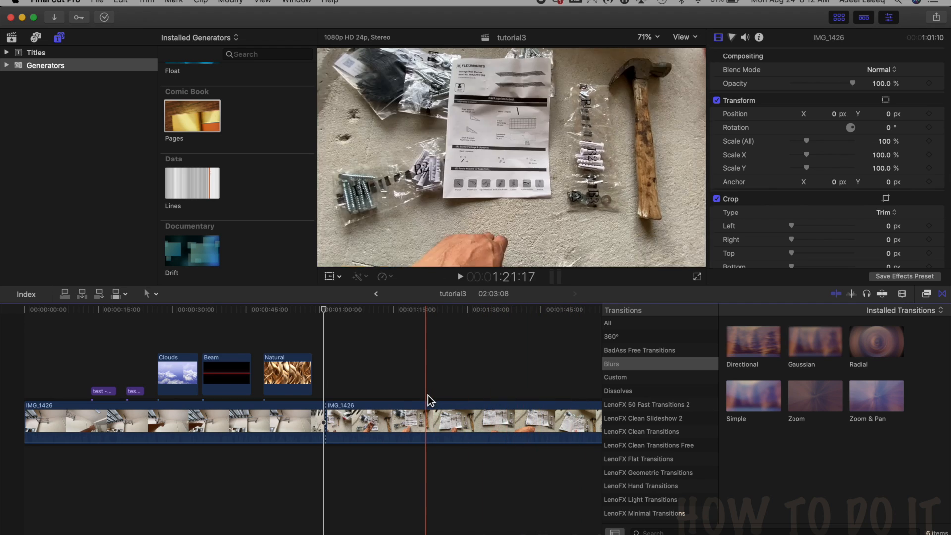
left_click(426, 395)
key("super+b")
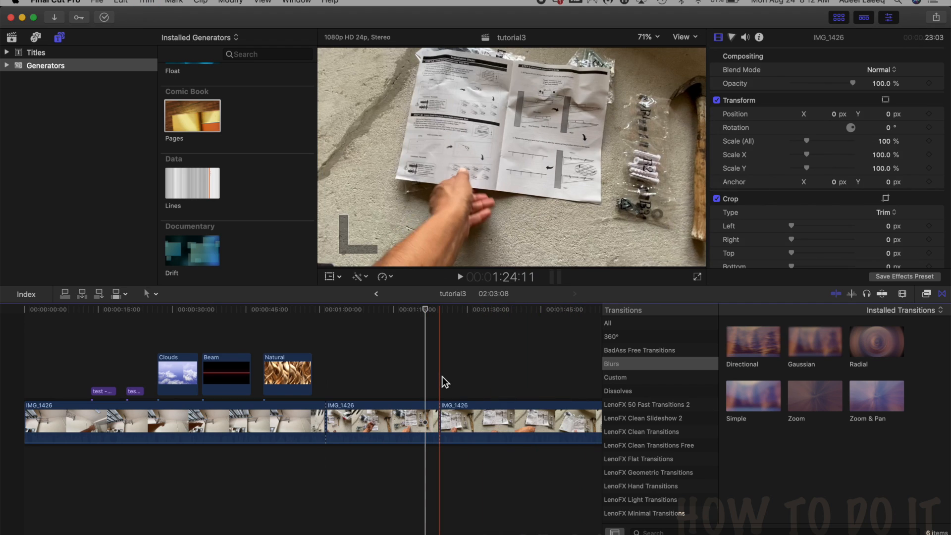
left_click(377, 424)
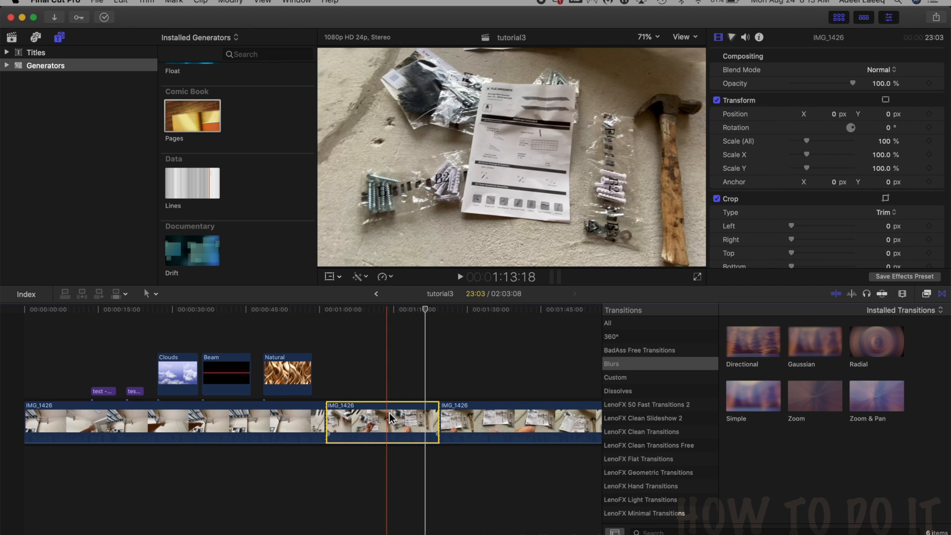
key("Delete")
- Play the timeline across the cut between the two IMG_1426 clips to check it without a transition
left_click_drag(325, 311, 326, 312)
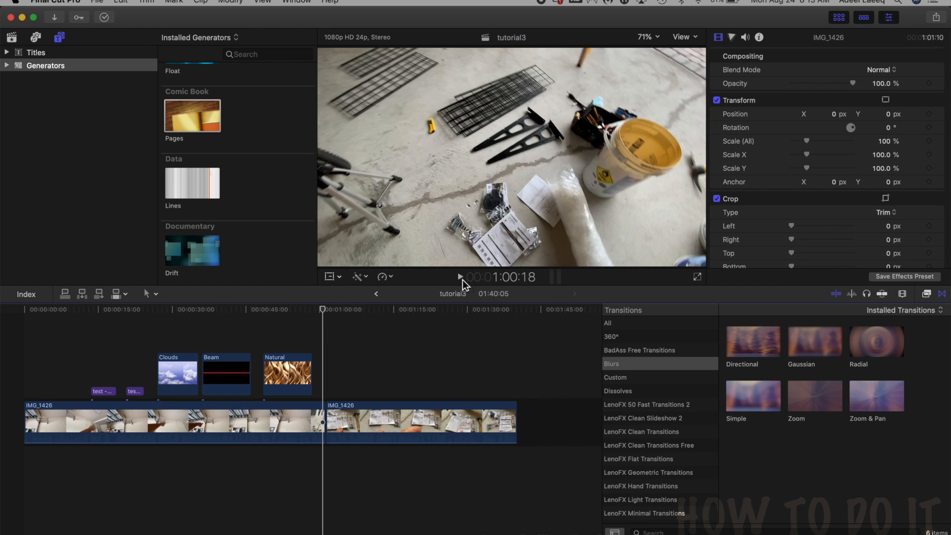
left_click(461, 277)
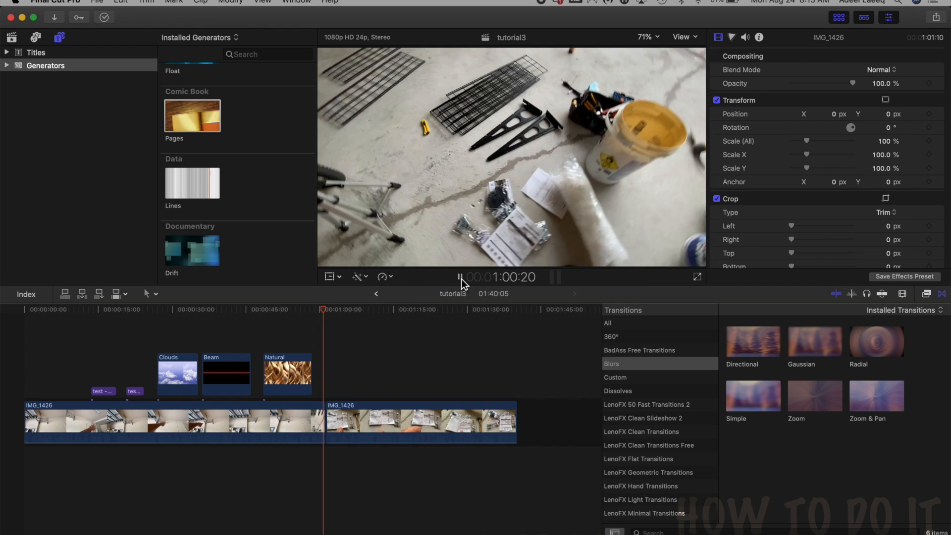
left_click(460, 277)
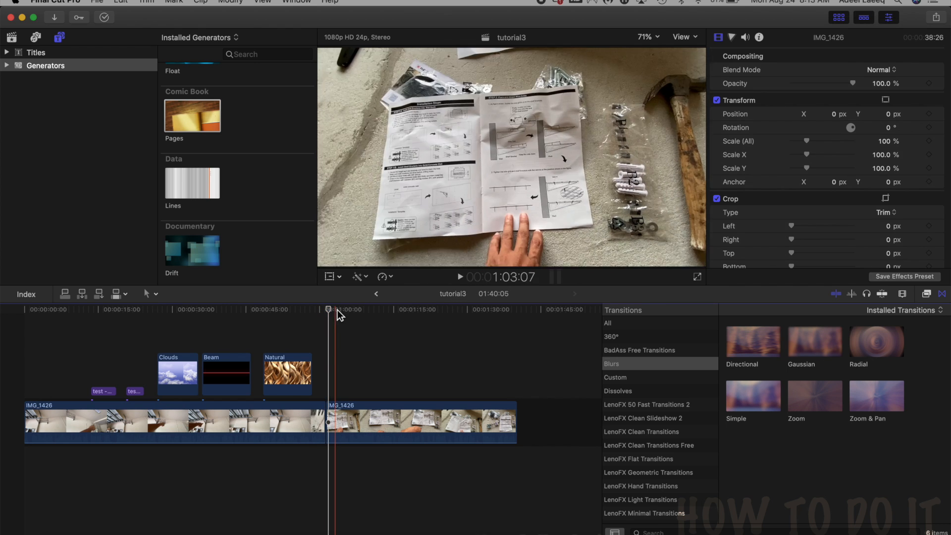
- Add the Cross Dissolve transition at the cut between the two IMG_1426 clips and play it back
left_click_drag(329, 311, 323, 311)
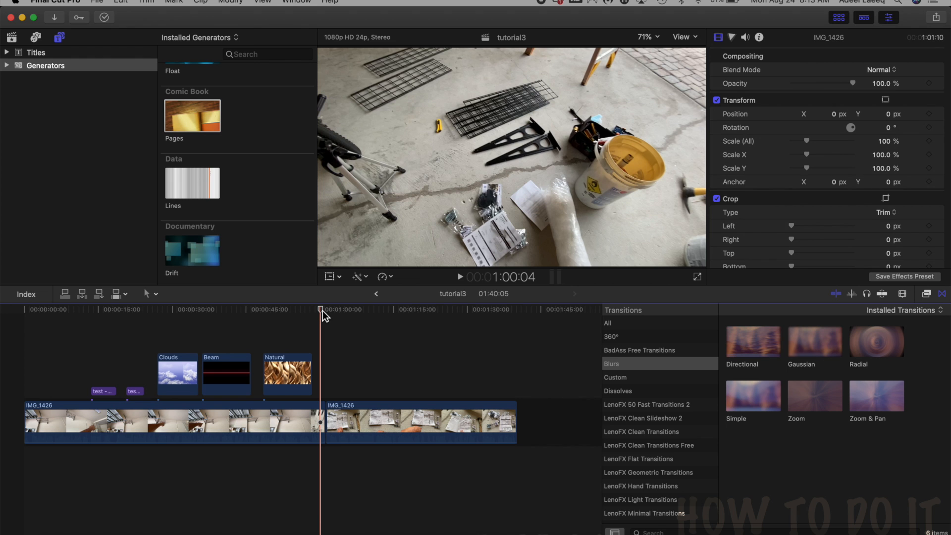
left_click(613, 326)
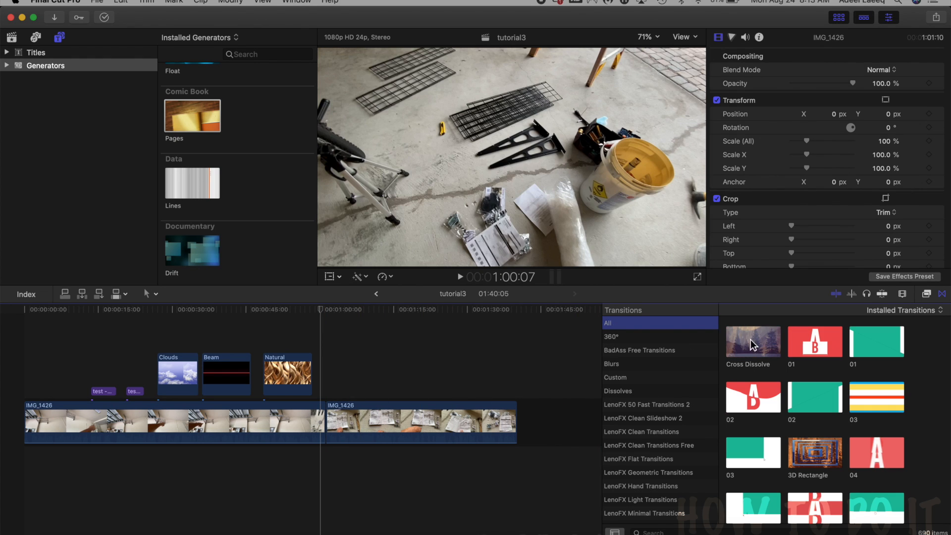
left_click_drag(749, 342, 325, 422)
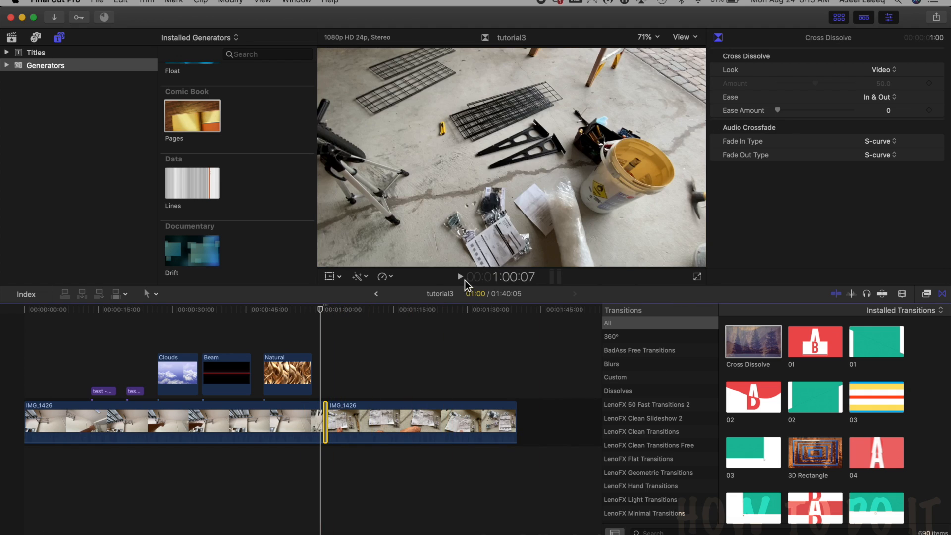
left_click(464, 278)
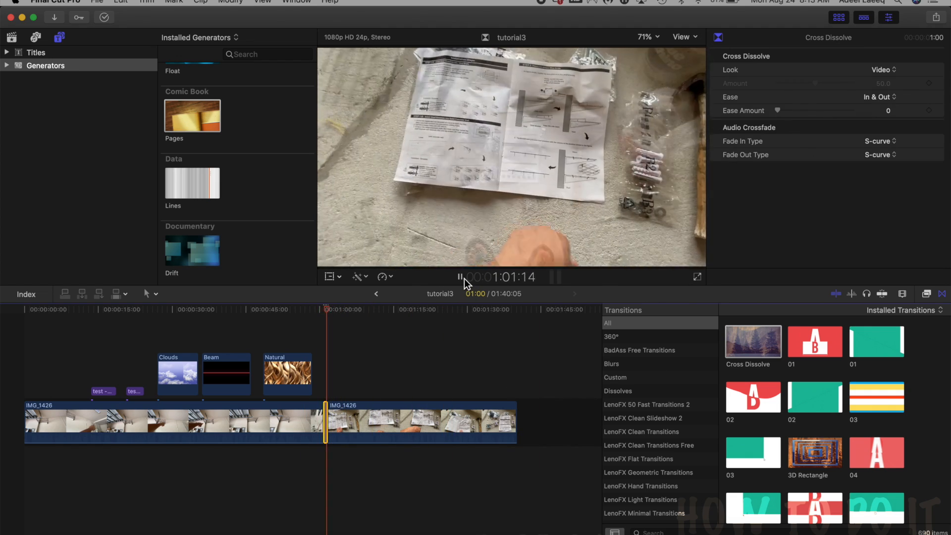
left_click(465, 278)
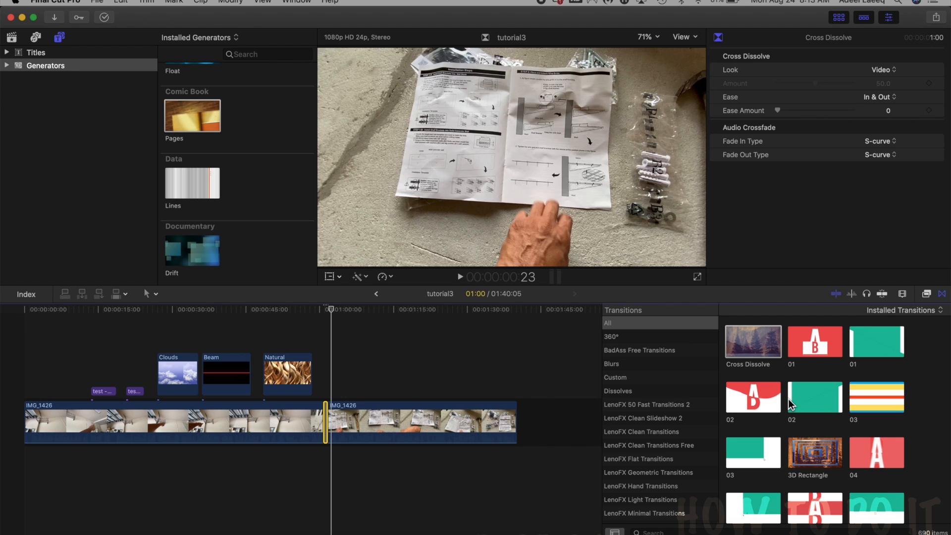
- Replace the transition at the cut with the red A/B transition named 01 and play it back
left_click(795, 347)
left_click_drag(794, 347, 330, 426)
left_click(325, 394)
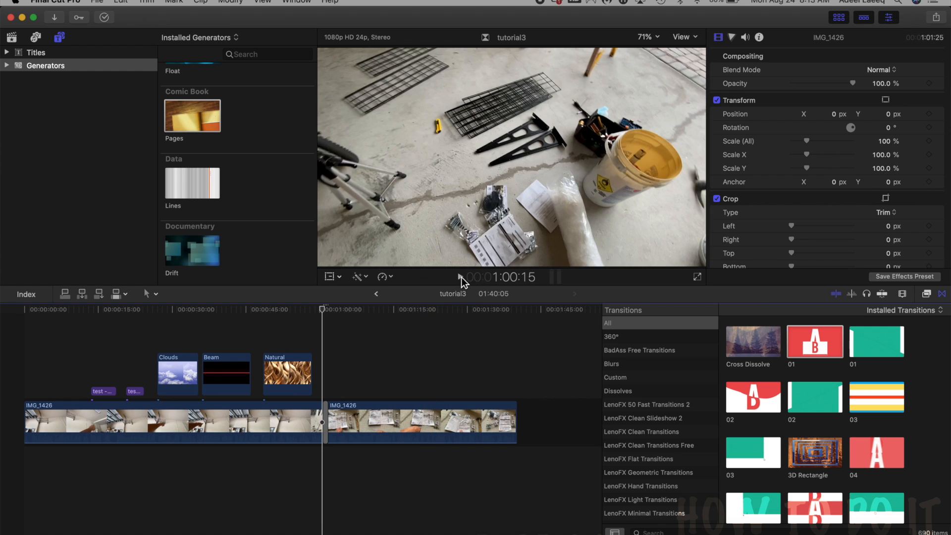
left_click(461, 277)
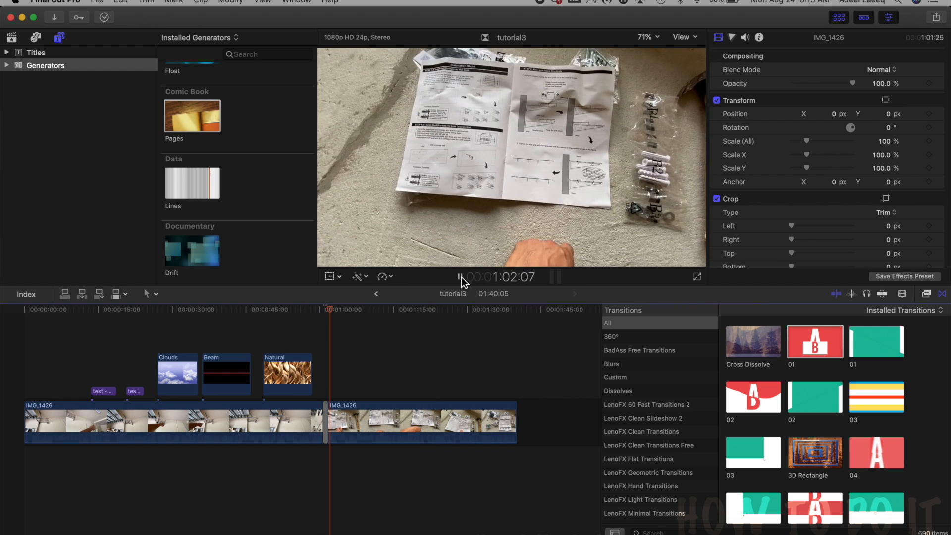
left_click(328, 311)
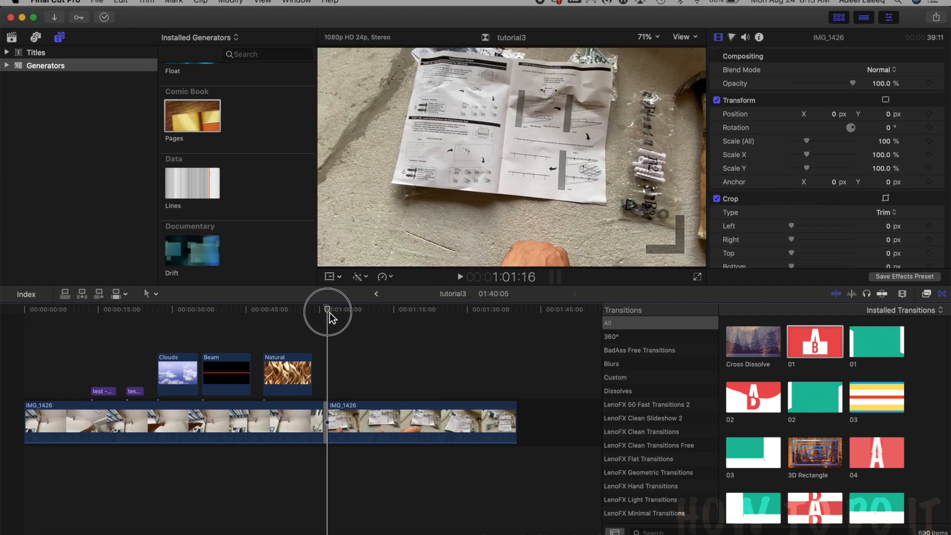
left_click(460, 278)
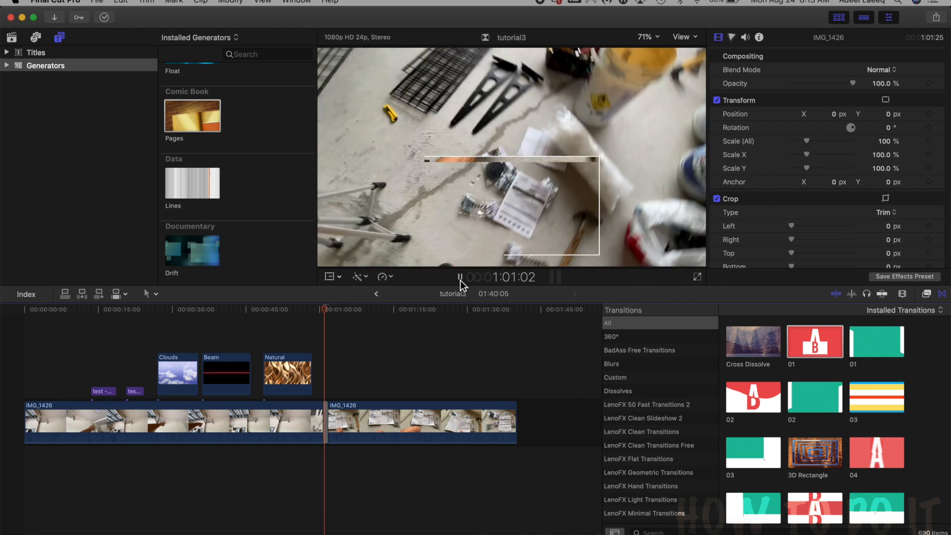
left_click(460, 281)
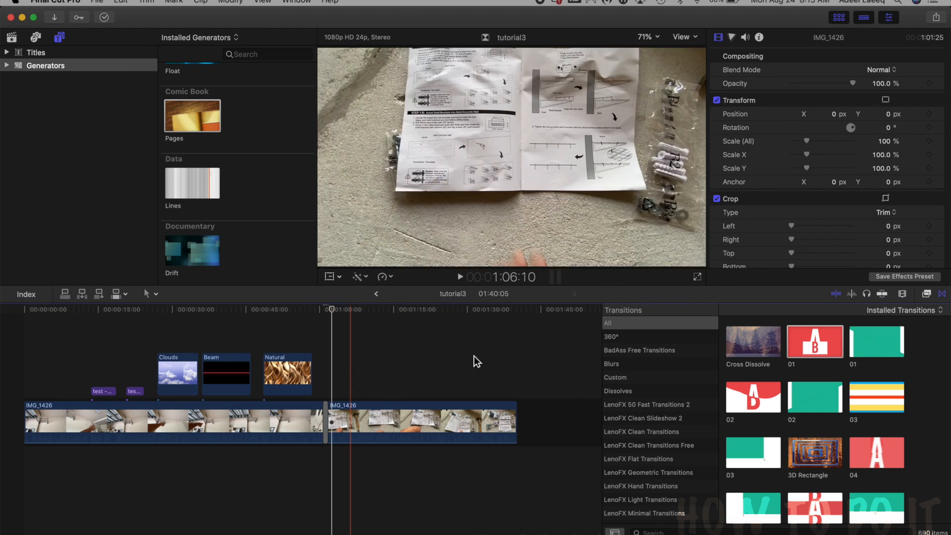
- Browse the 360°, Blurs and Custom transition categories, apply the Glitch Transition at the cut between the clips, and play it back
scroll(875, 435, "down", 8)
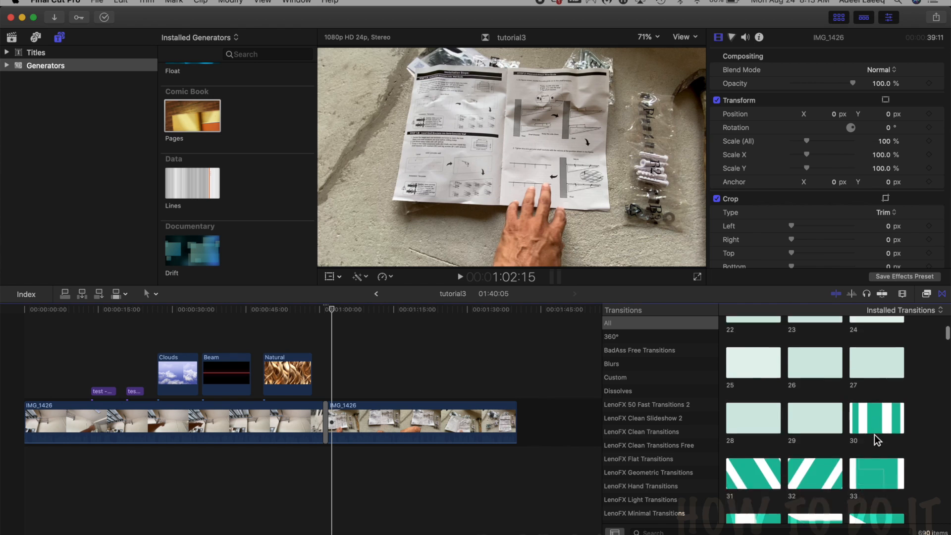
left_click(615, 339)
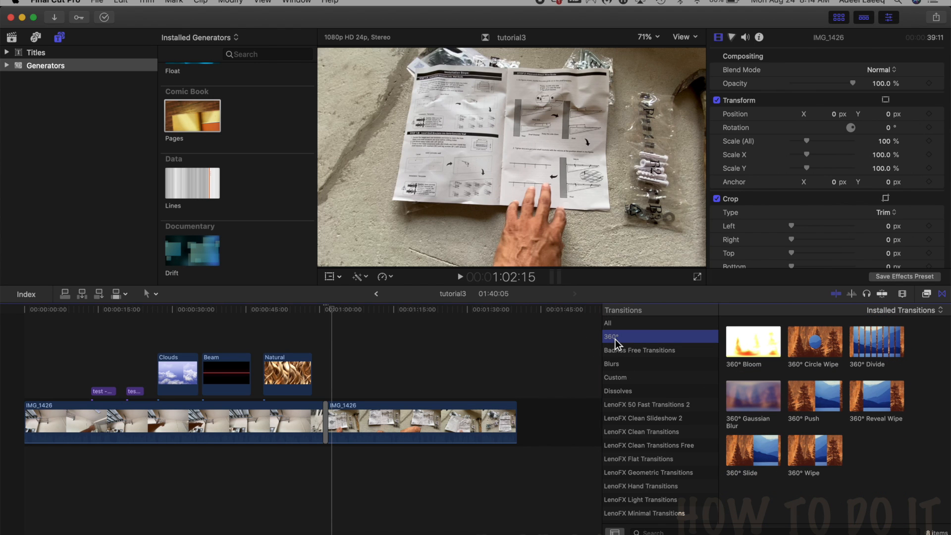
left_click(613, 363)
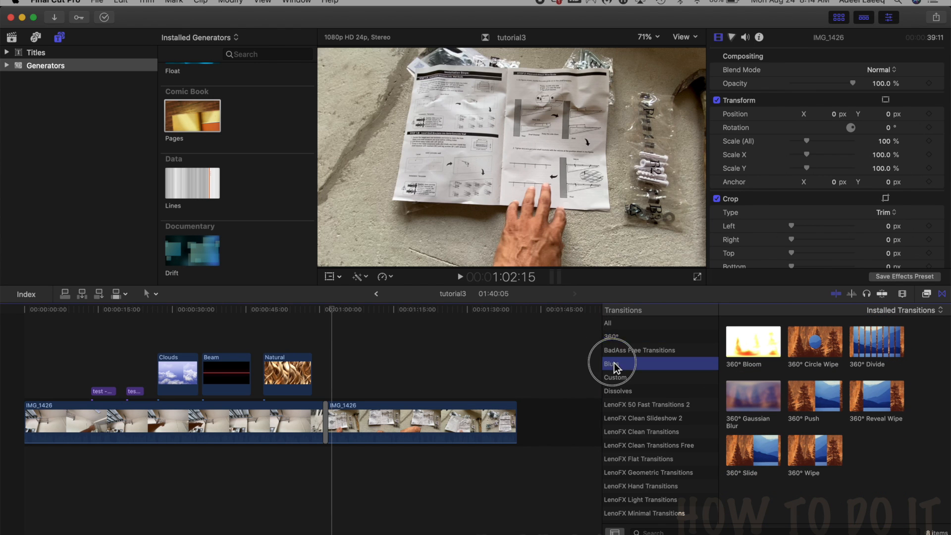
left_click(617, 377)
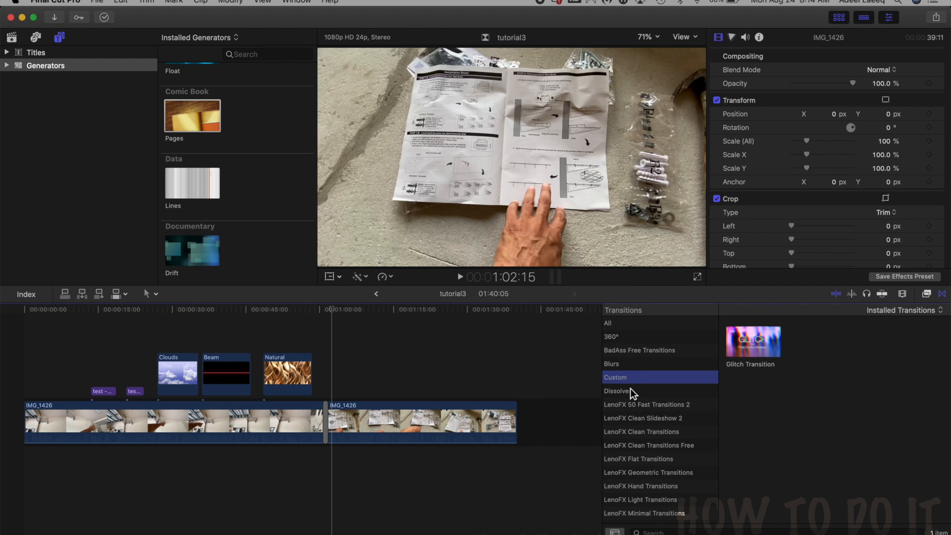
left_click_drag(763, 354, 331, 426)
left_click(323, 389)
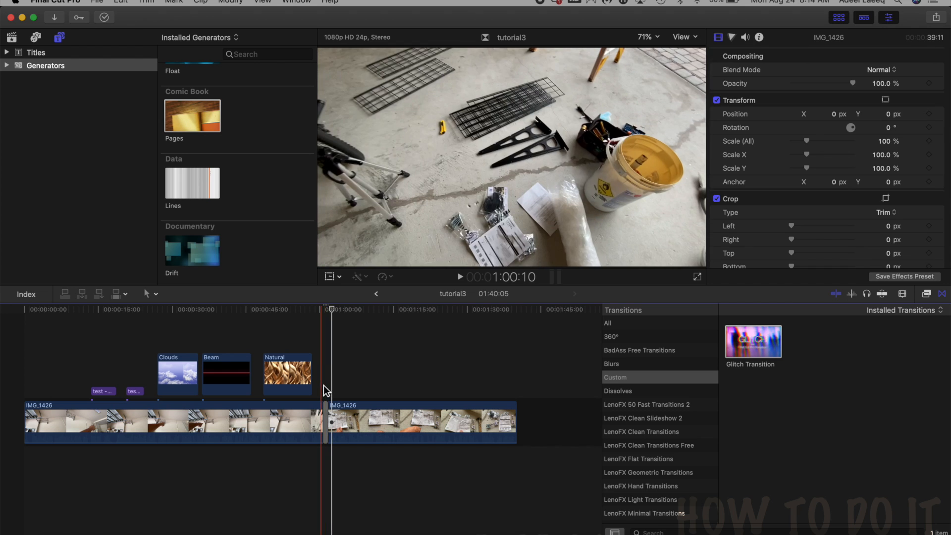
left_click(461, 278)
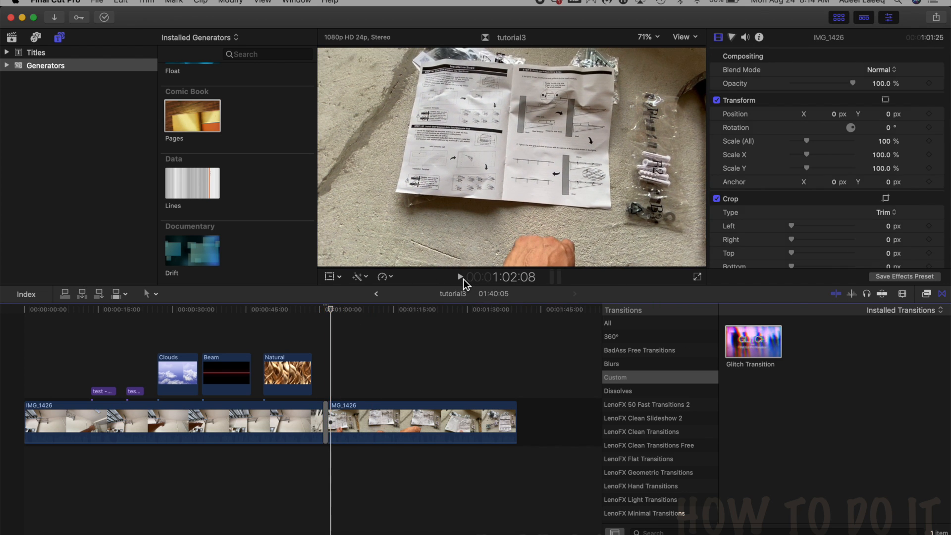
- Browse the LenoFX transition categories, replace the transition at the cut with Button Click from LenoFX Hand Transitions, and play it back
left_click(677, 407)
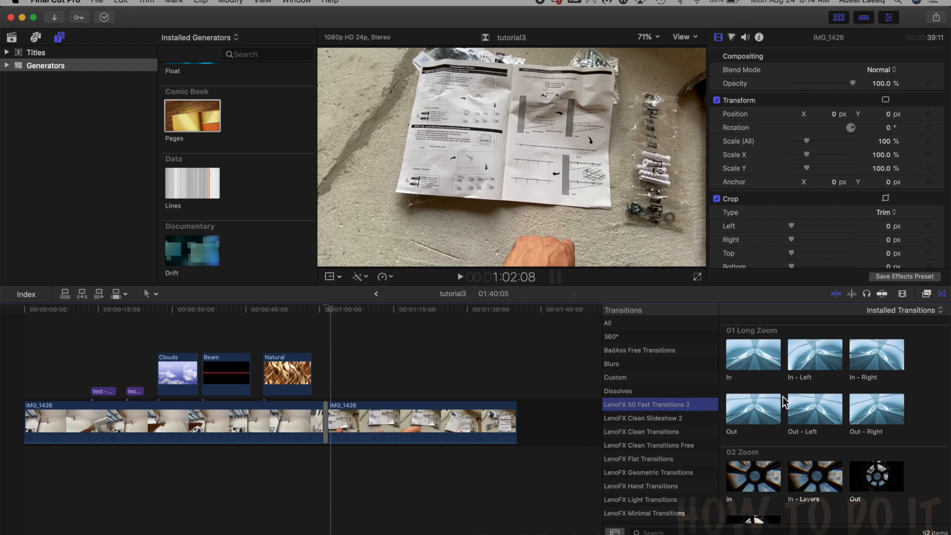
left_click(638, 421)
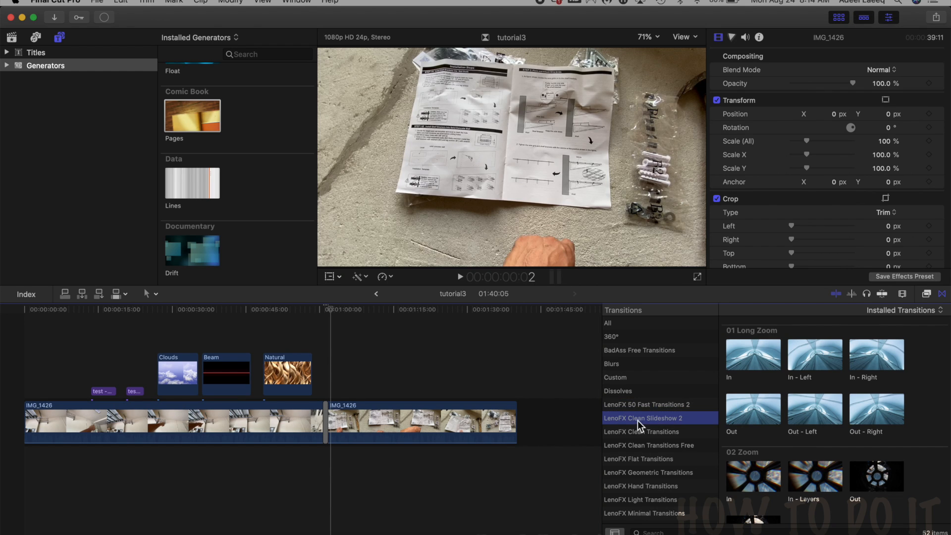
scroll(641, 423, "down", 1)
left_click(641, 420)
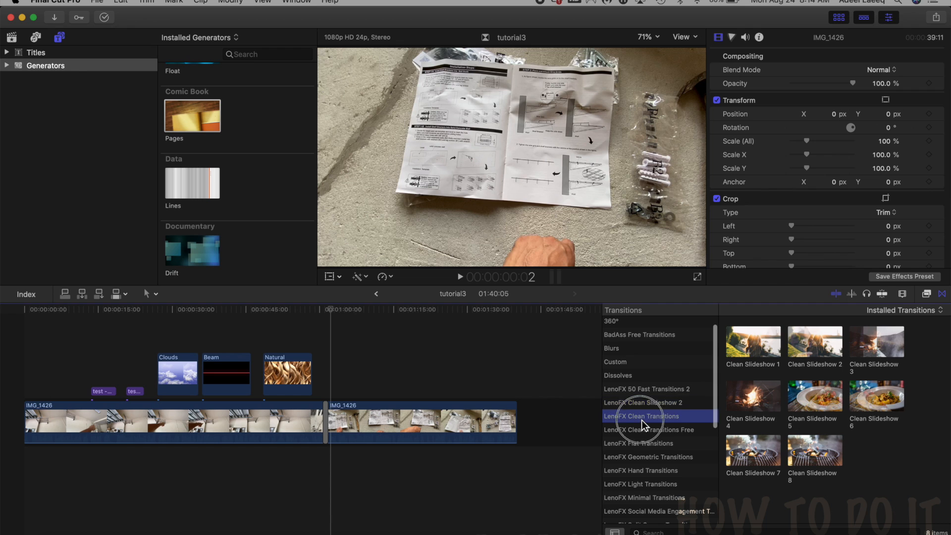
left_click(645, 444)
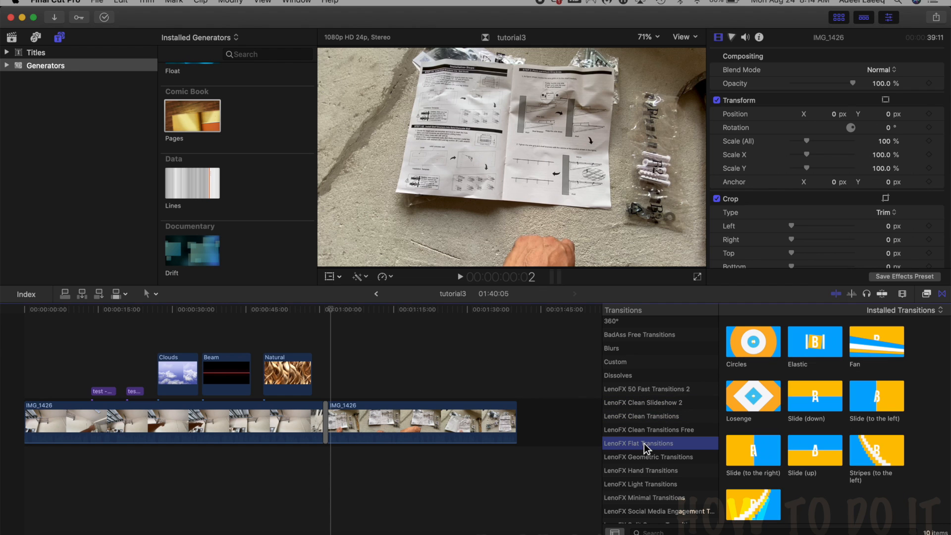
scroll(644, 444, "down", 3)
left_click(642, 433)
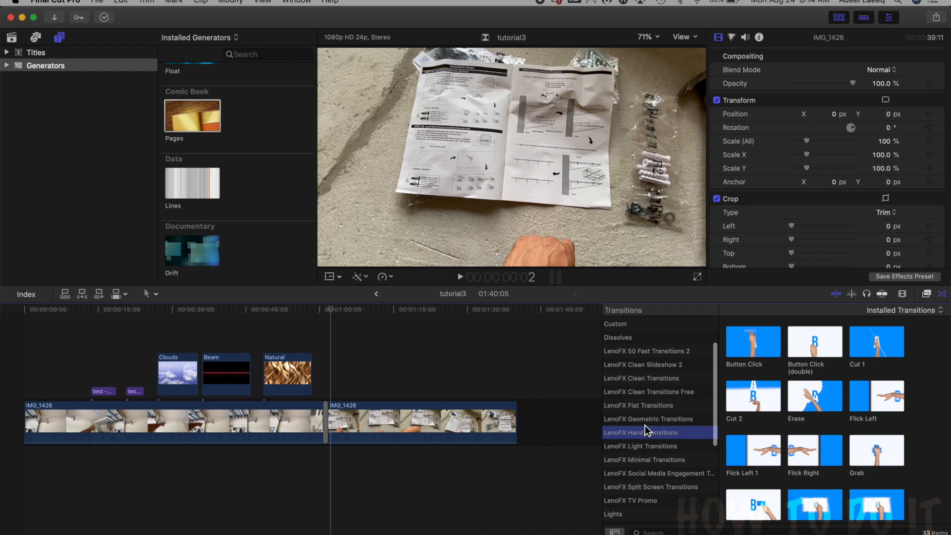
left_click_drag(749, 353, 328, 422)
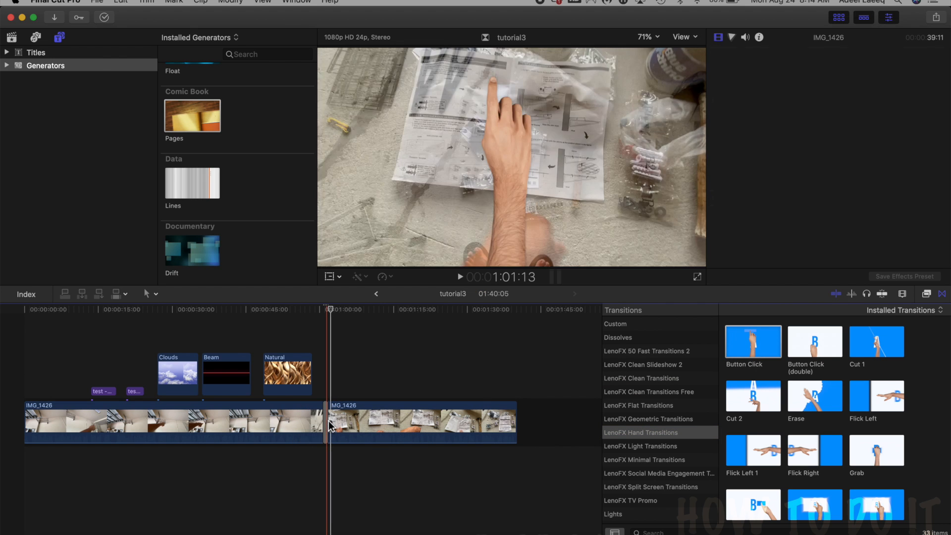
left_click(320, 399)
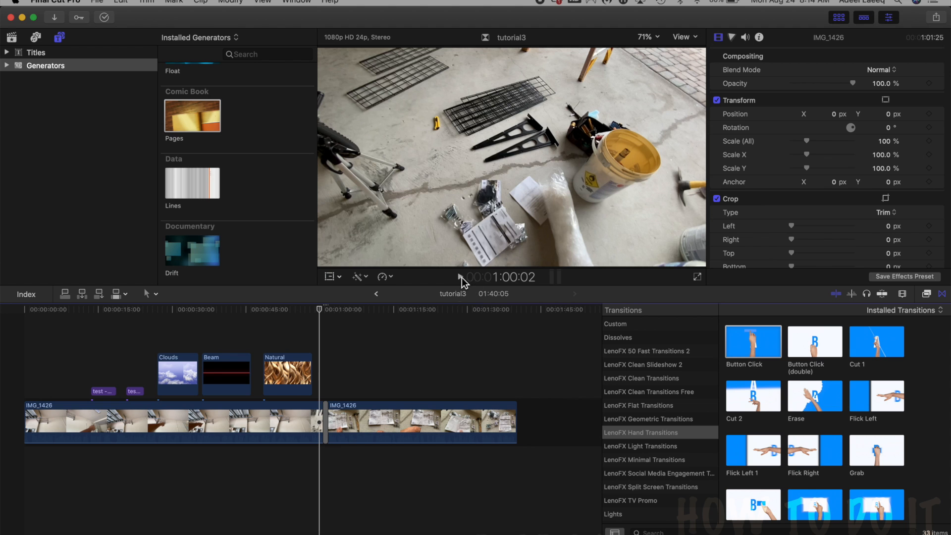
left_click(460, 277)
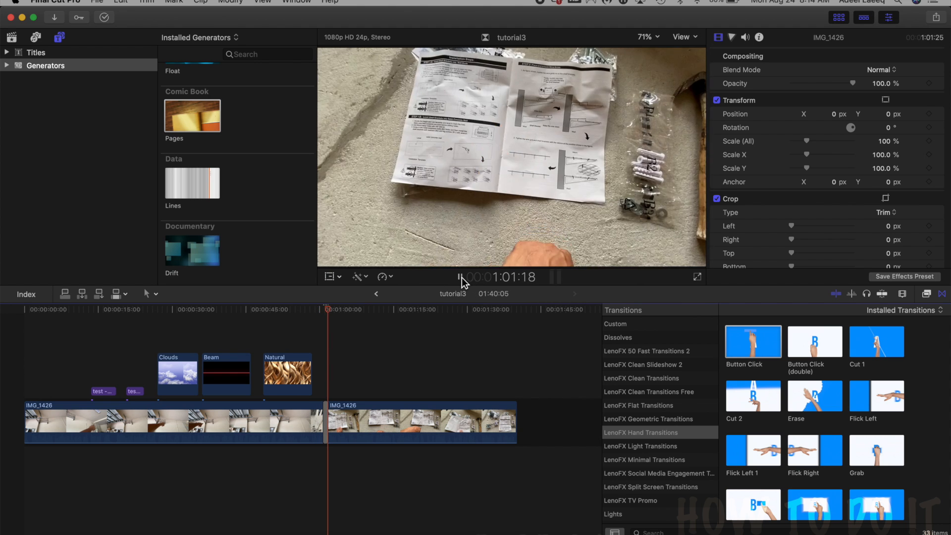
left_click(461, 278)
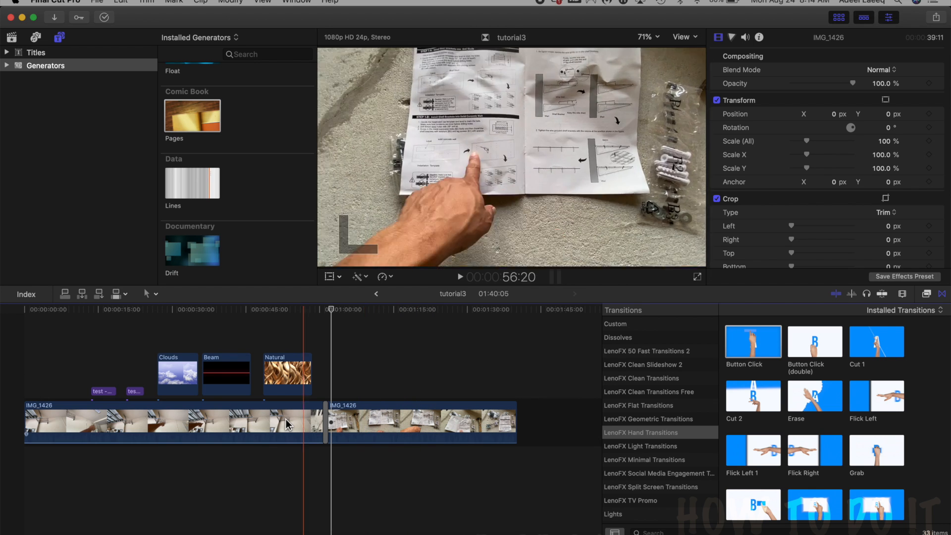
- Show the installed effects instead of the transitions and look through all the audio effects
left_click(943, 294)
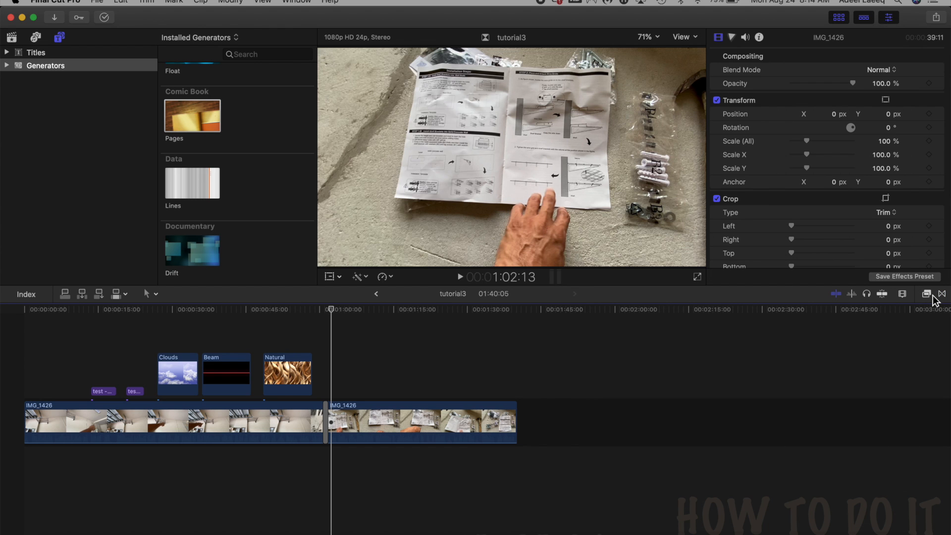
left_click(928, 295)
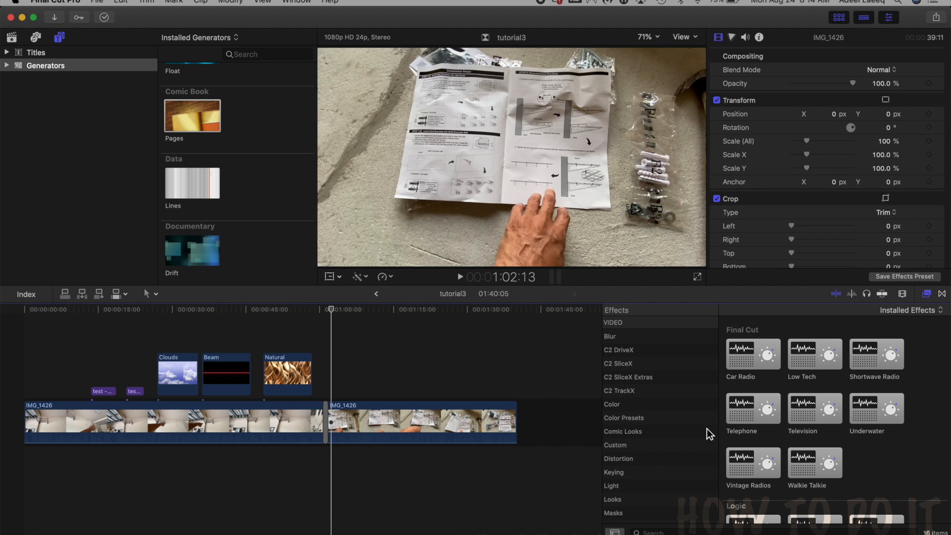
scroll(683, 473, "down", 10)
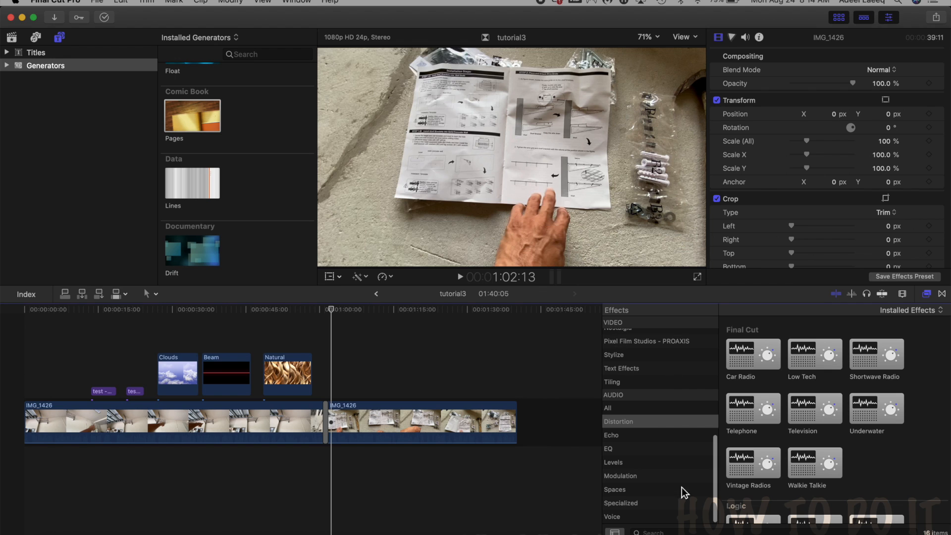
left_click(616, 410)
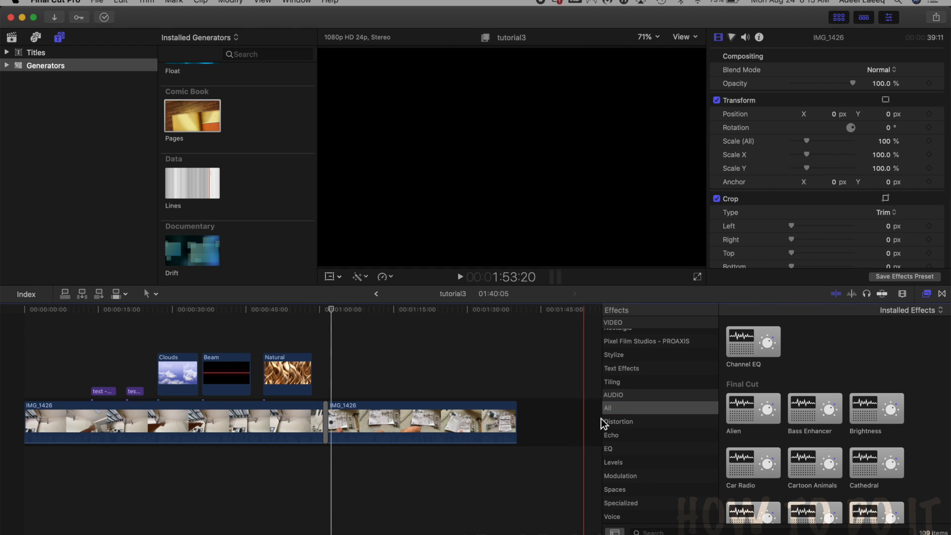
scroll(790, 484, "down", 3)
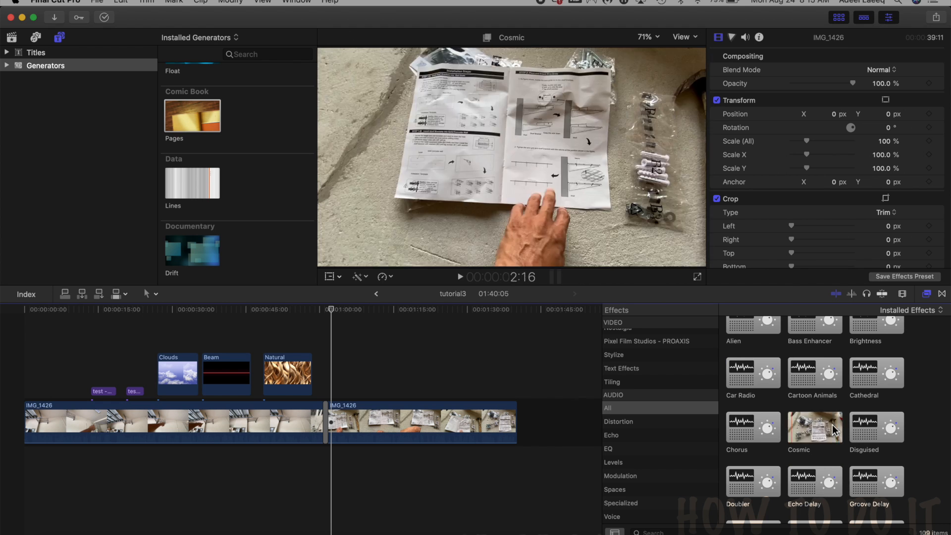
scroll(673, 430, "up", 10)
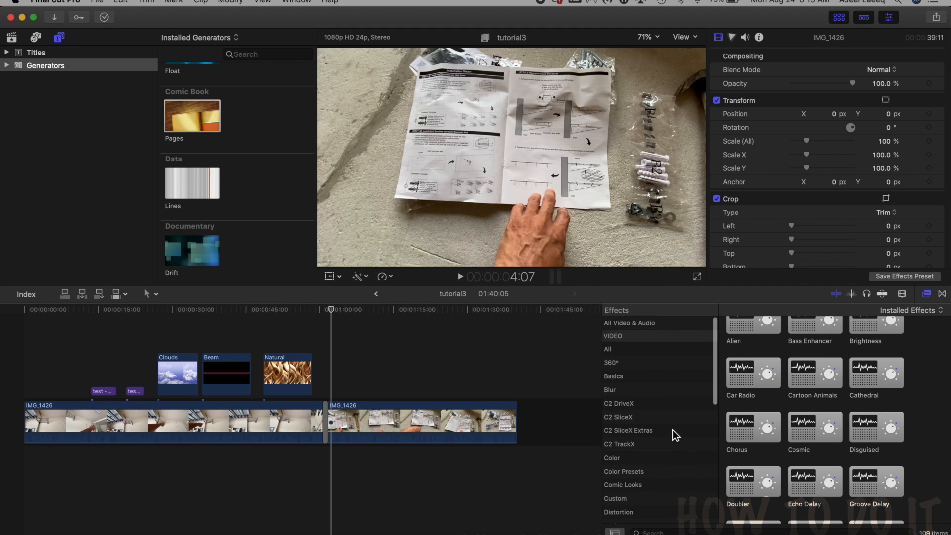
- Apply the Aged Film video effect to the second IMG_1426 clip and play the clip back
left_click(616, 350)
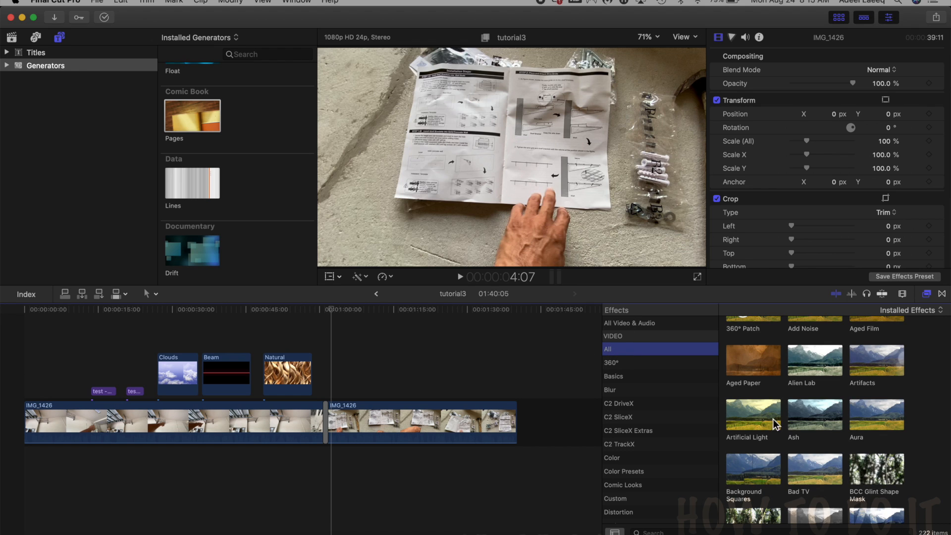
scroll(782, 429, "up", 3)
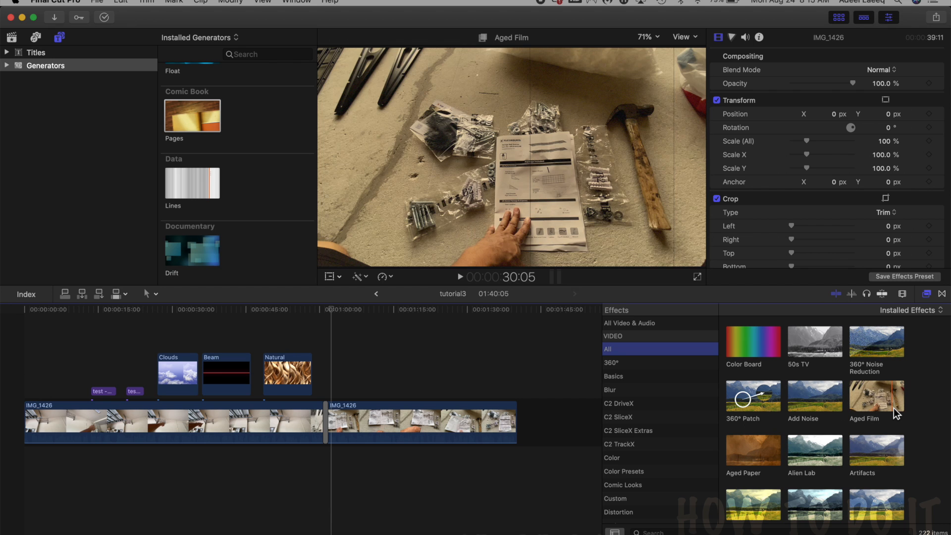
left_click_drag(888, 397, 381, 421)
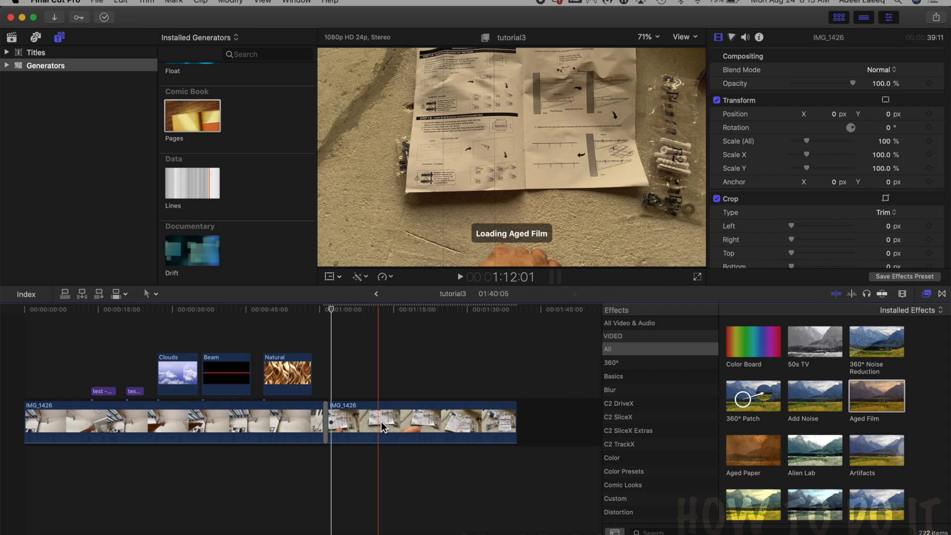
left_click(317, 341)
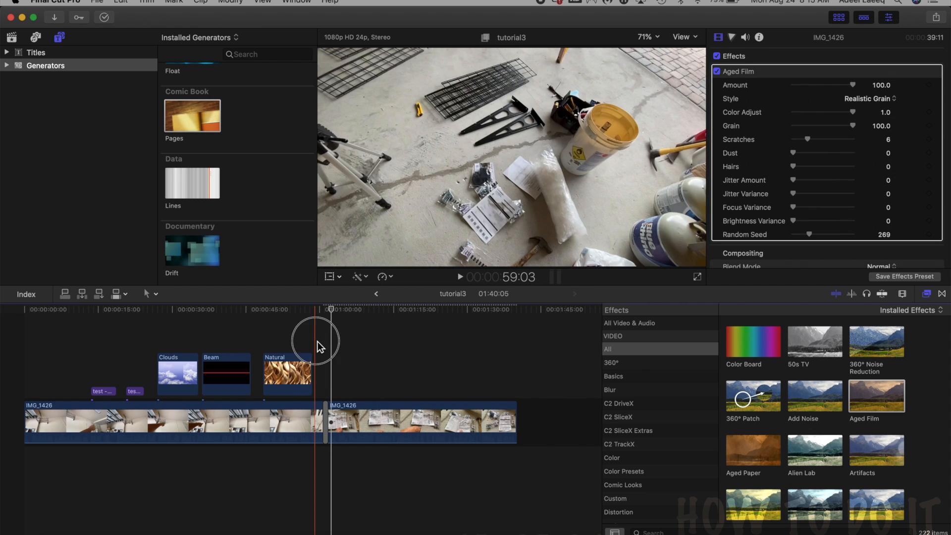
left_click(463, 278)
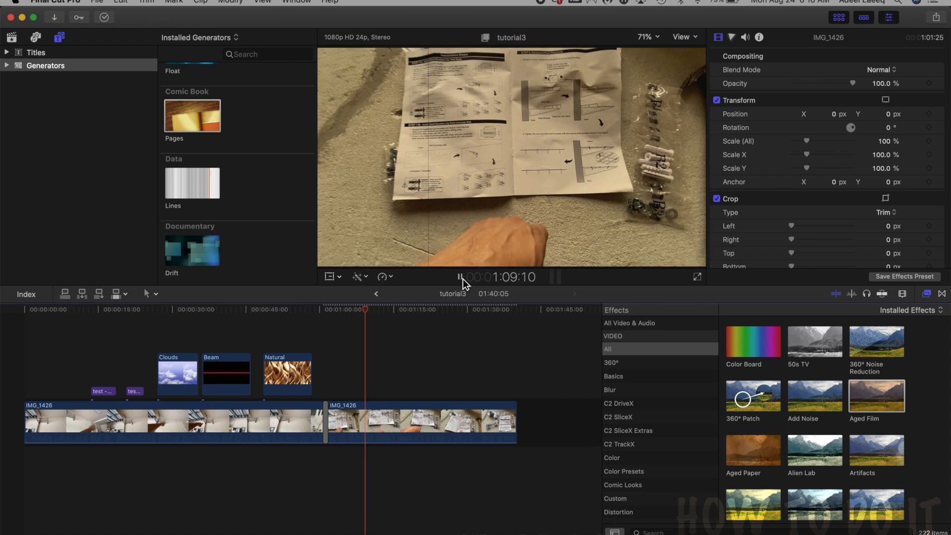
left_click(463, 278)
- Add the Alien Lab effect to the second IMG_1426 clip and play it back
double_click(877, 395)
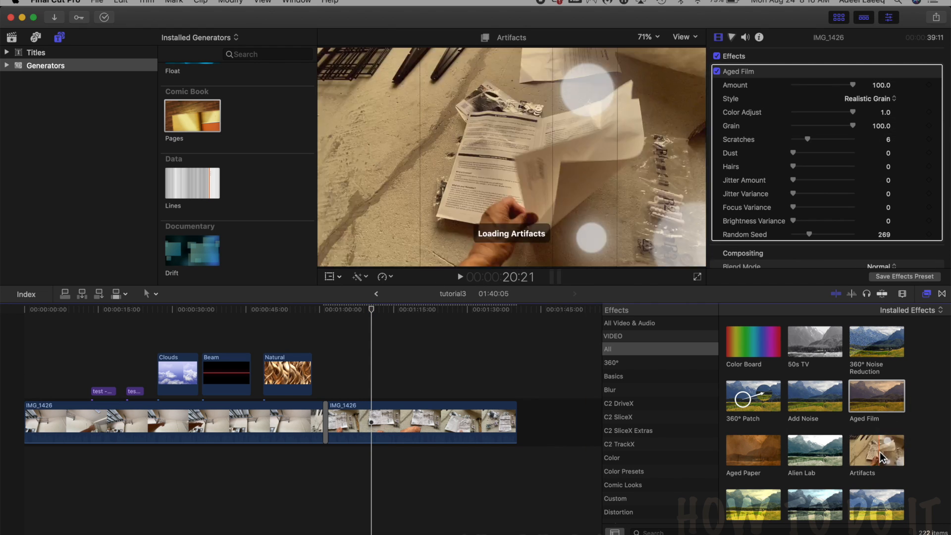
left_click_drag(825, 456, 419, 418)
left_click(462, 278)
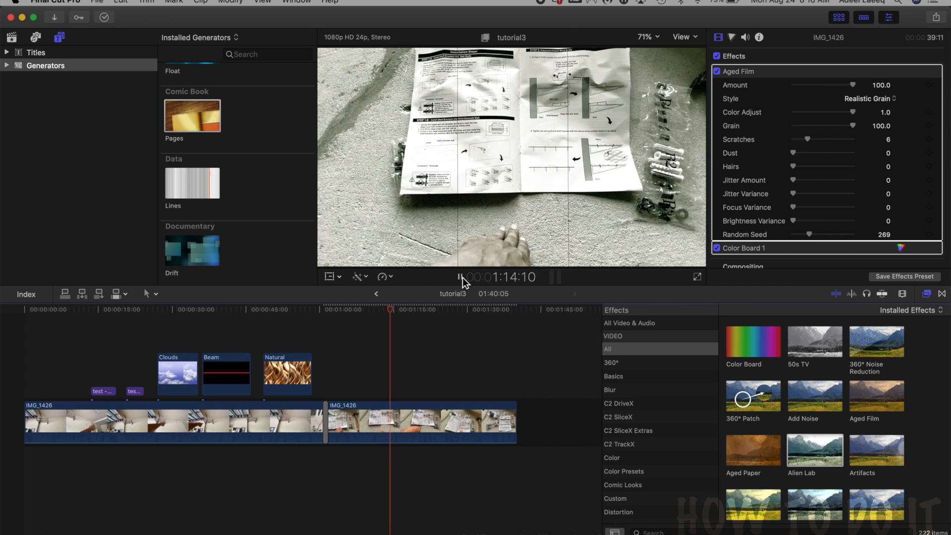
left_click(461, 277)
- Add the BCC Glint Shape Mask effect to the second IMG_1426 clip and play it back
scroll(796, 397, "down", 1)
scroll(796, 397, "down", 4)
left_click_drag(887, 476, 432, 433)
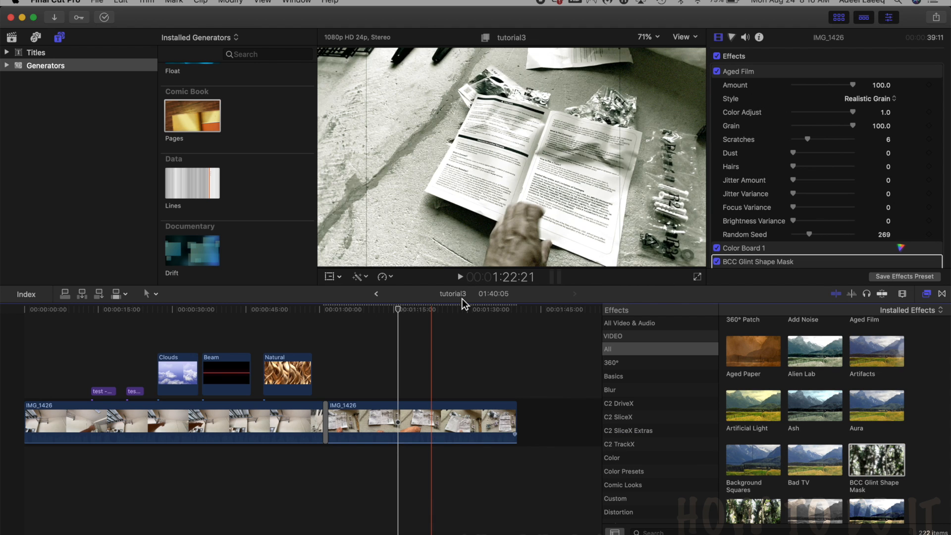
left_click(463, 279)
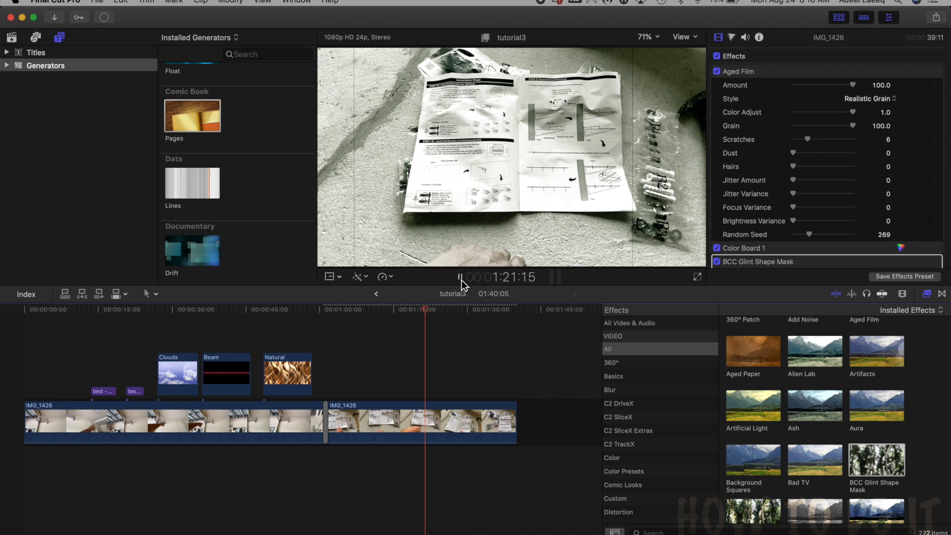
left_click(460, 277)
- Add the colourful Censor effect to the second IMG_1426 clip and move its blur over the lower right of the instruction sheet
scroll(777, 450, "down", 5)
left_click_drag(821, 381, 404, 422)
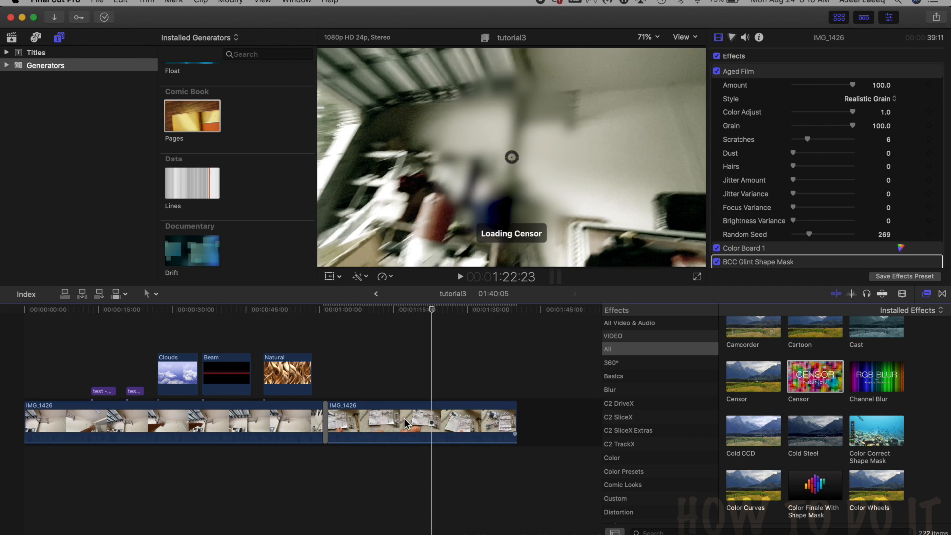
left_click(349, 372)
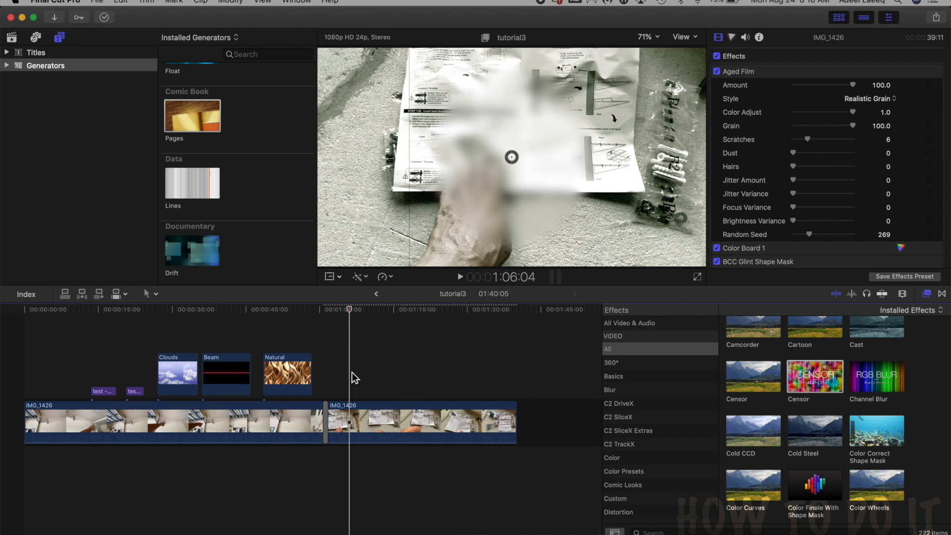
left_click_drag(512, 159, 625, 175)
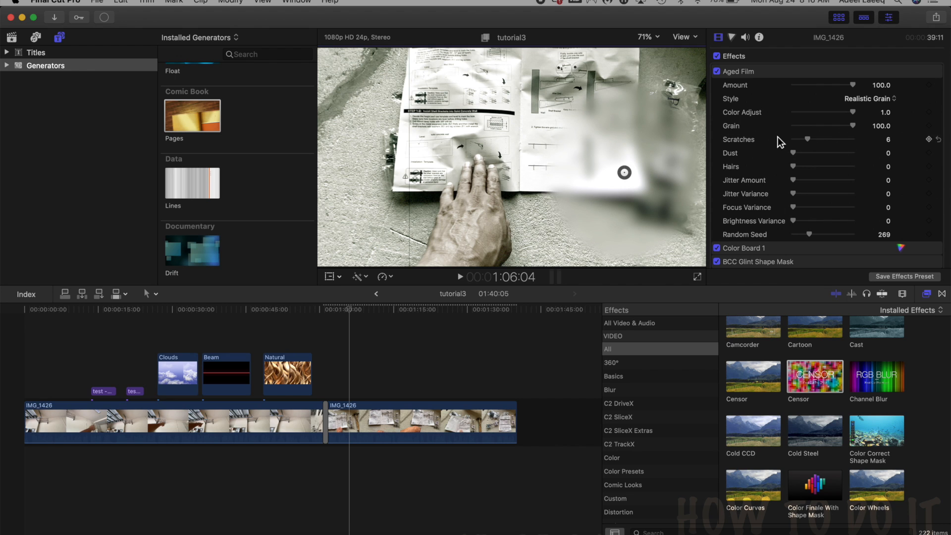
- Set the Aged Film effect's Amount to 61.19, hide the effect parameters, and look through the clip's remaining video settings
left_click_drag(852, 85, 830, 85)
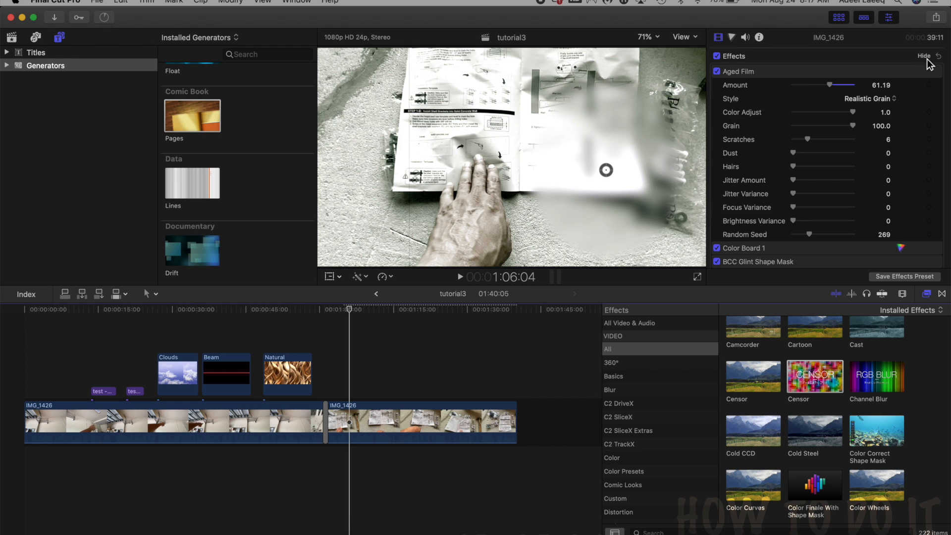
left_click(924, 56)
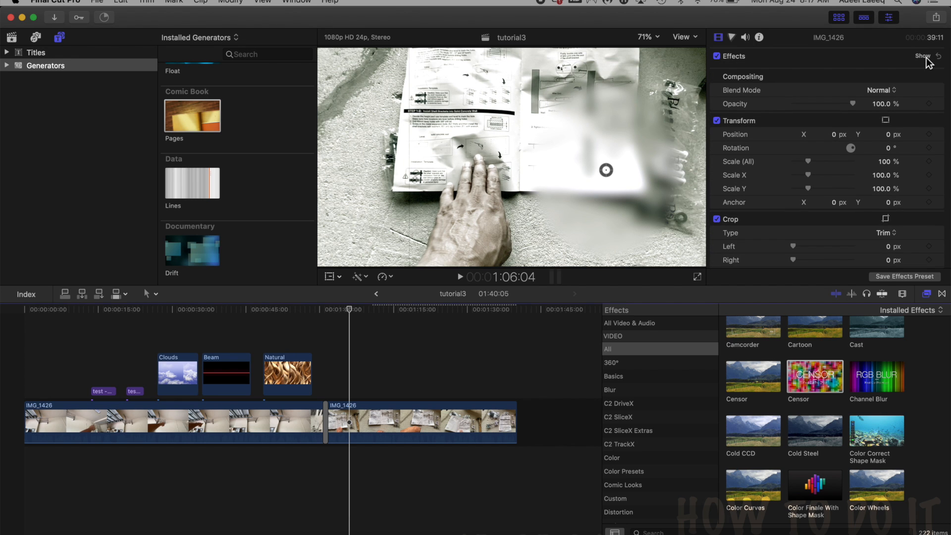
scroll(734, 237, "down", 5)
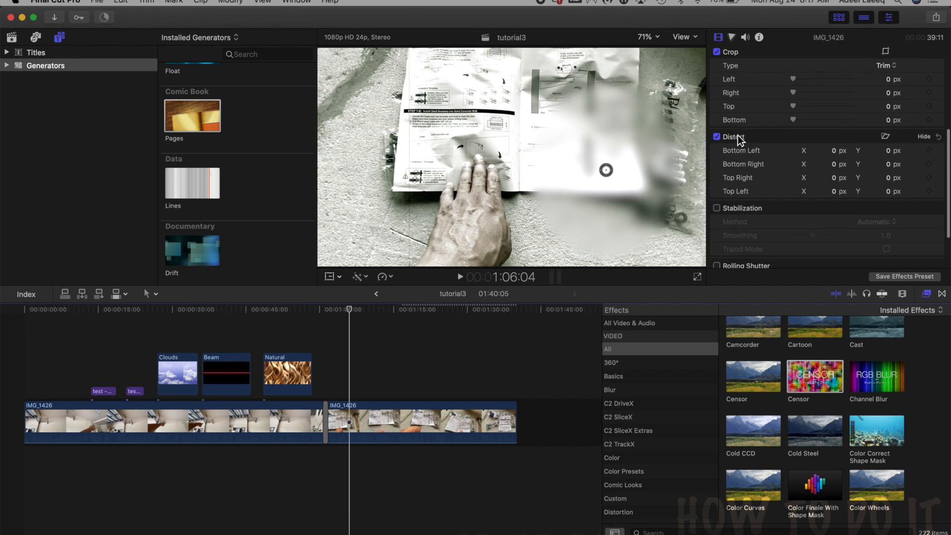
scroll(742, 222, "down", 2)
scroll(744, 239, "up", 10)
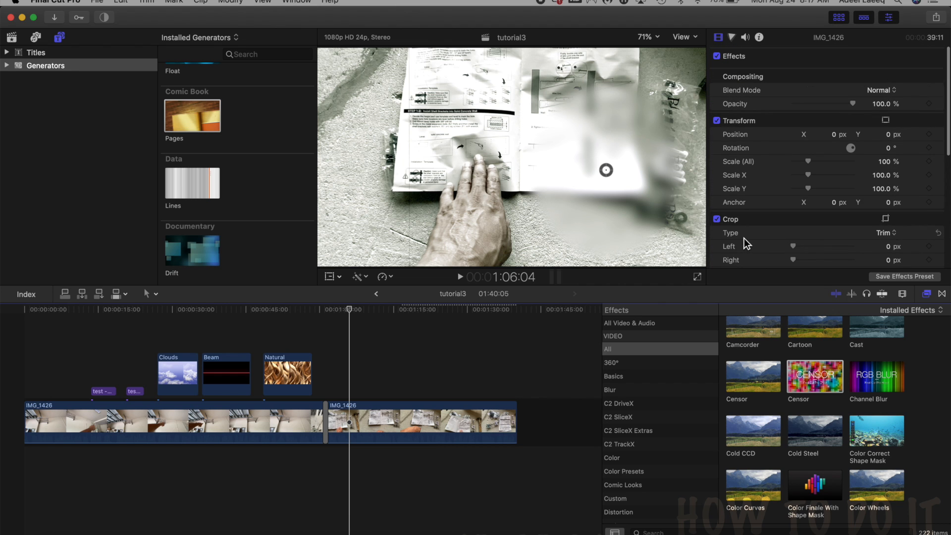
- Move the Censor blur over the left page of the instruction sheet and add the Dew effect to the second IMG_1426 clip
left_click_drag(606, 169, 431, 116)
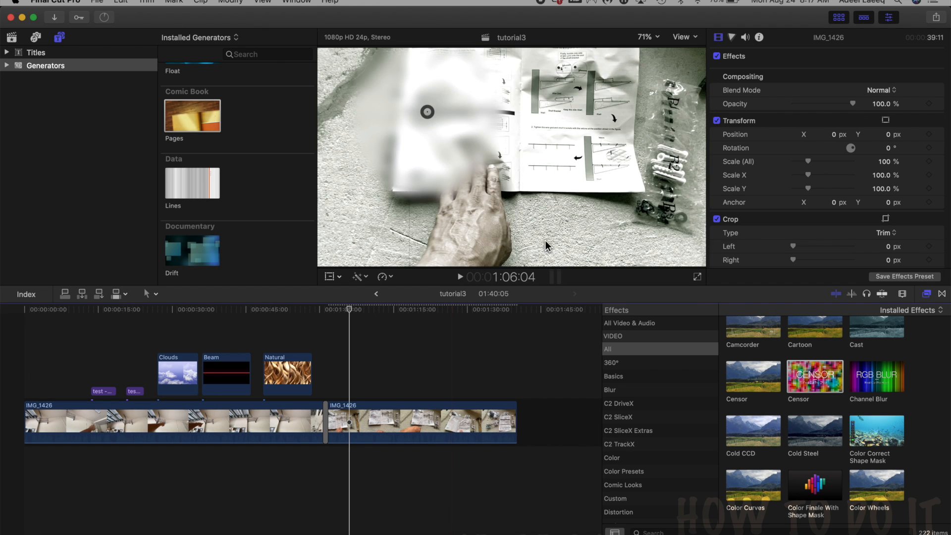
scroll(803, 349, "down", 10)
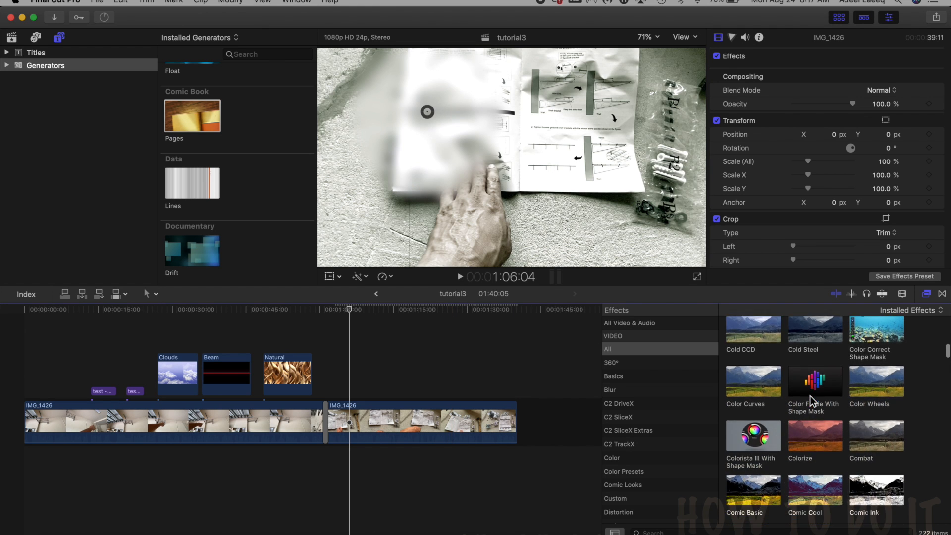
scroll(810, 396, "down", 5)
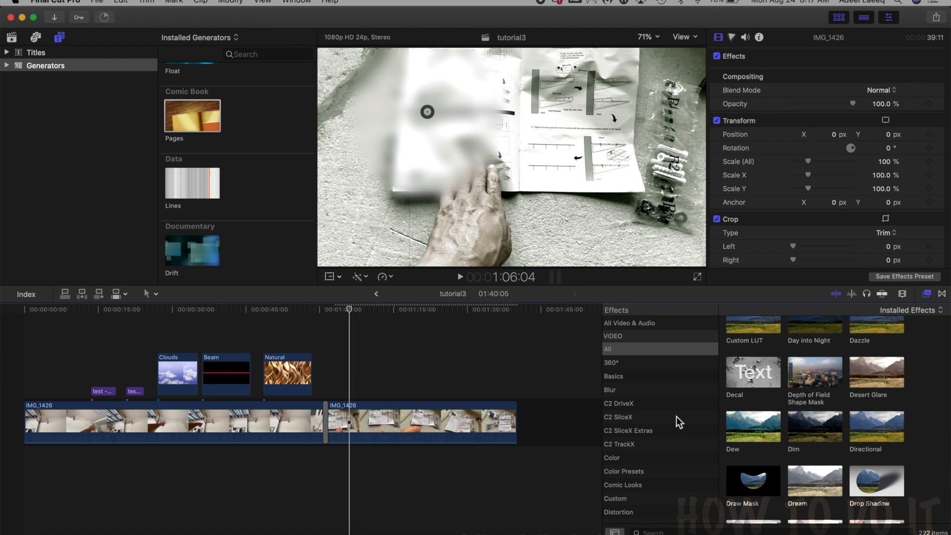
left_click_drag(747, 427, 397, 425)
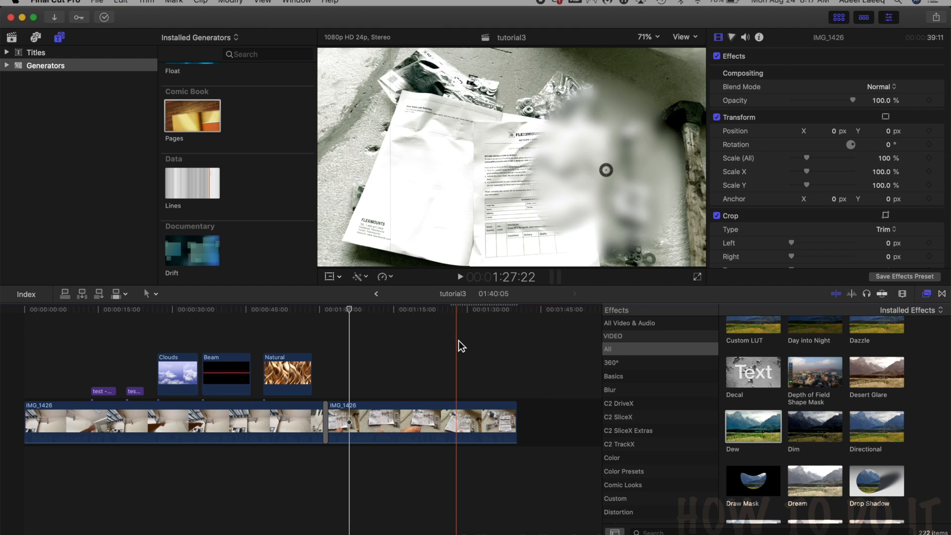
- Undo the Dew and Censor effects on the second IMG_1426 clip
key("super+z")
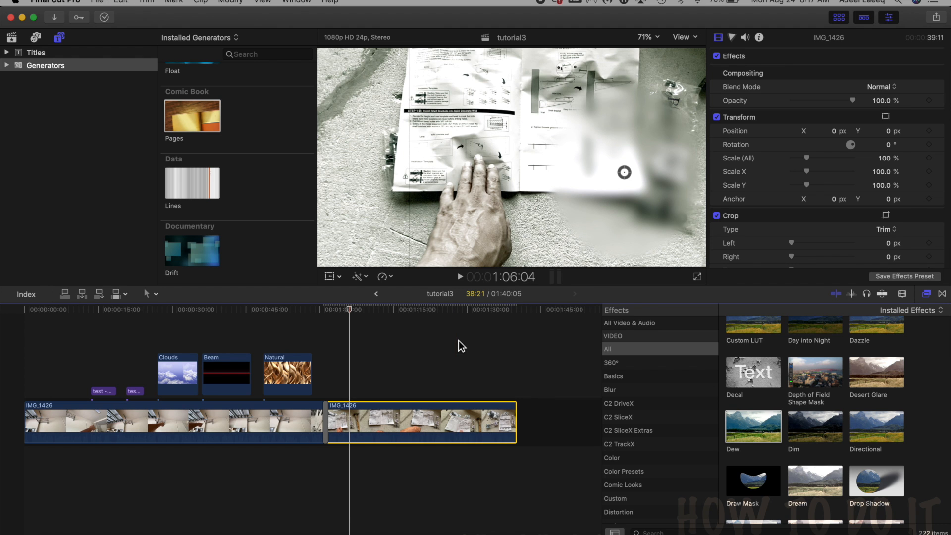
key("super+z")
key("super+z")
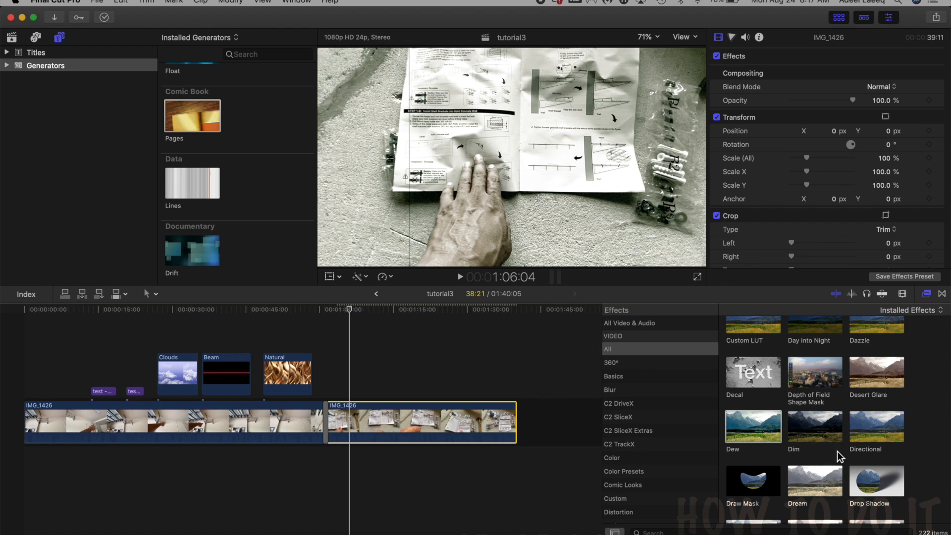
- Add the Drop Shadow effect to the second IMG_1426 clip and move its on-screen control over the upper middle of the instruction sheet
scroll(837, 451, "down", 5)
left_click_drag(880, 355, 382, 415)
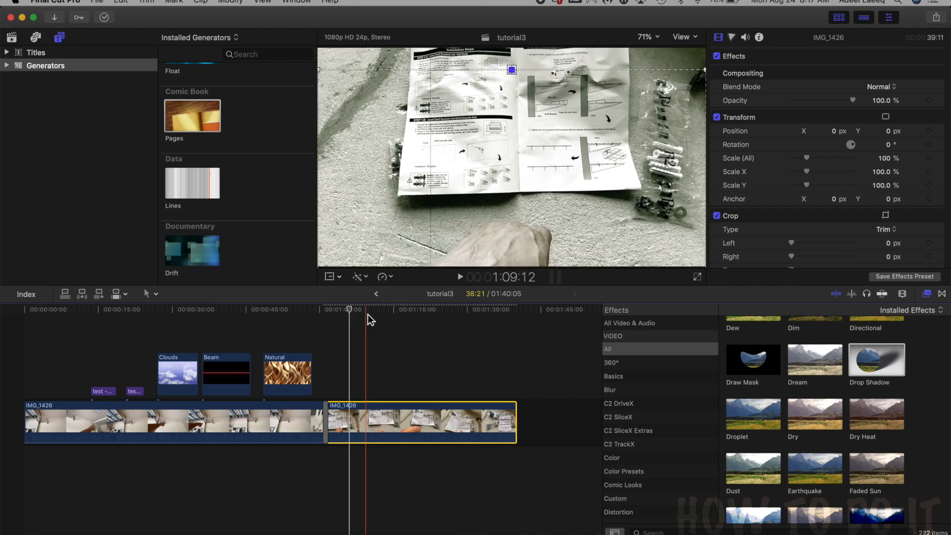
left_click(379, 311)
mouse_move(381, 312)
left_mouse_down()
mouse_move(510, 315)
mouse_move(387, 312)
left_mouse_up()
left_click_drag(512, 70, 447, 184)
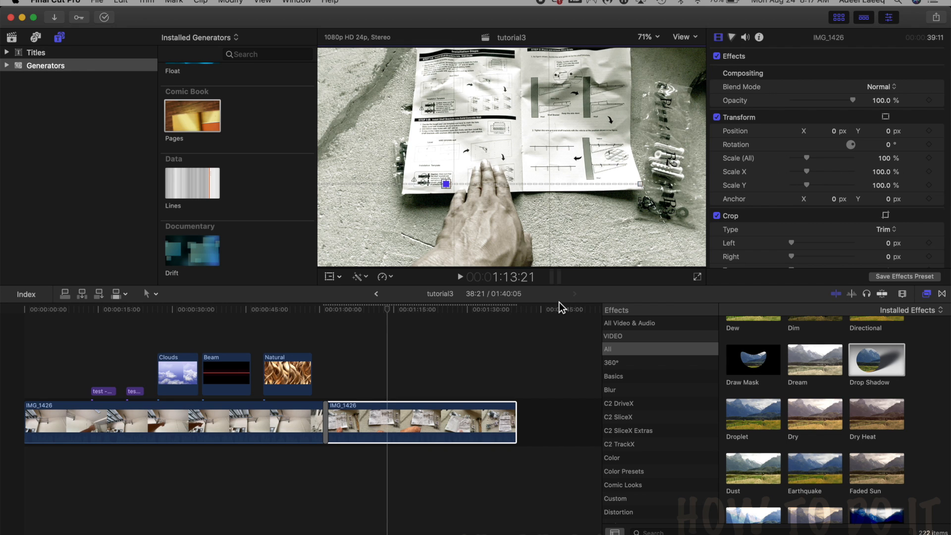
left_click_drag(446, 184, 505, 98)
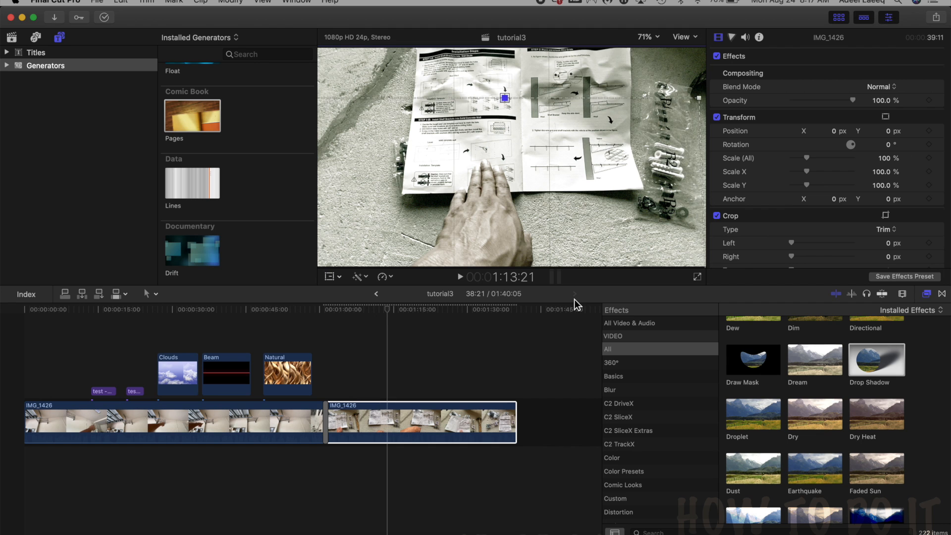
left_click(575, 300)
- Add the Dry effect to the second IMG_1426 clip and play back a short stretch of it
scroll(890, 452, "down", 4)
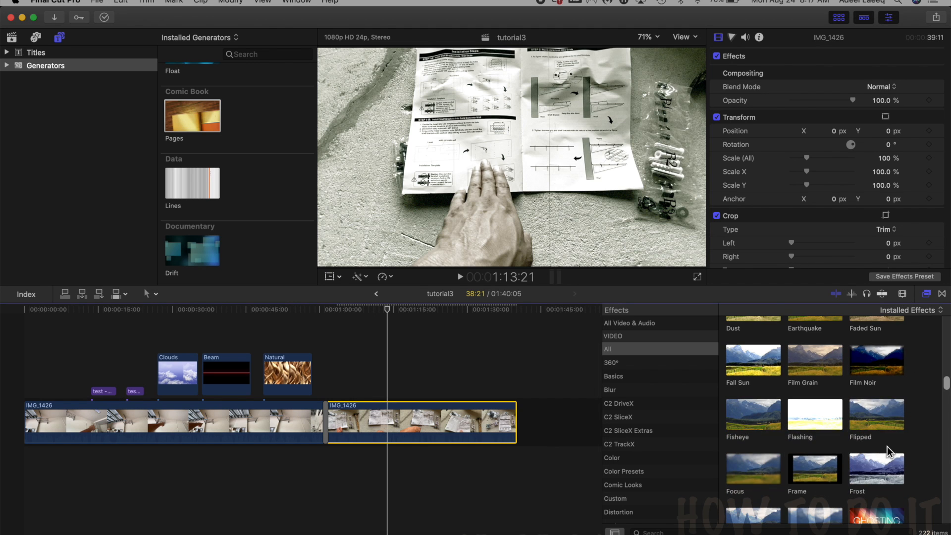
scroll(867, 446, "up", 3)
left_click_drag(817, 337, 424, 420)
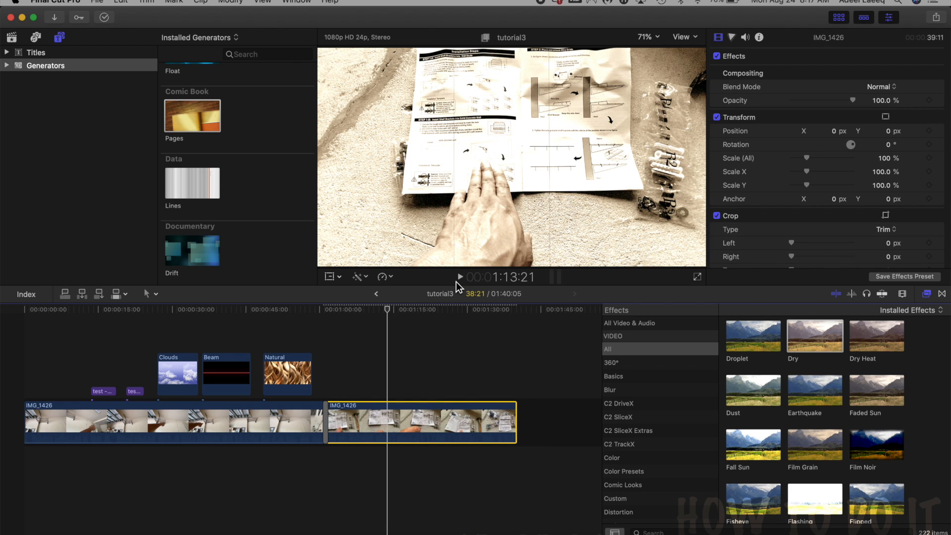
left_click(460, 278)
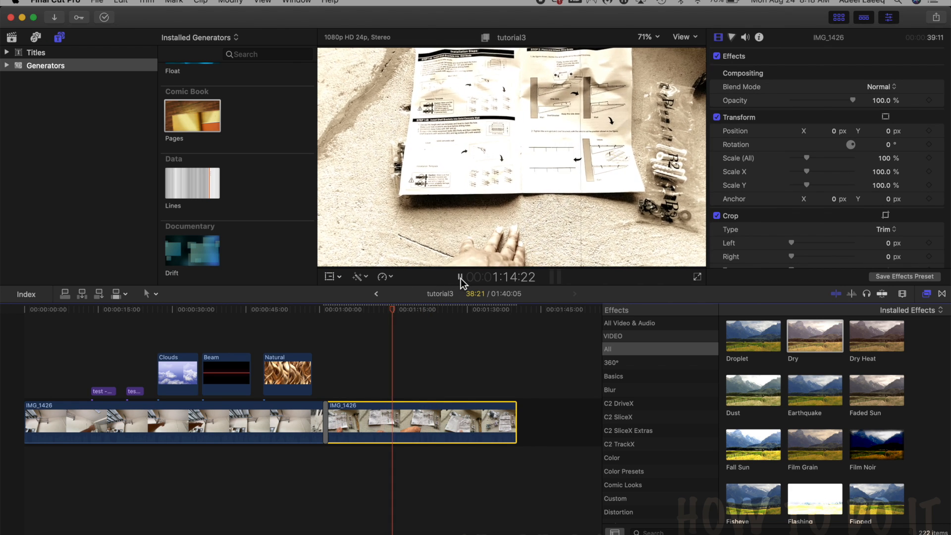
left_click(459, 277)
- Look through the rest of the installed video effects, past Glow, Sepia and Sharpen to Super 8mm
scroll(879, 473, "down", 15)
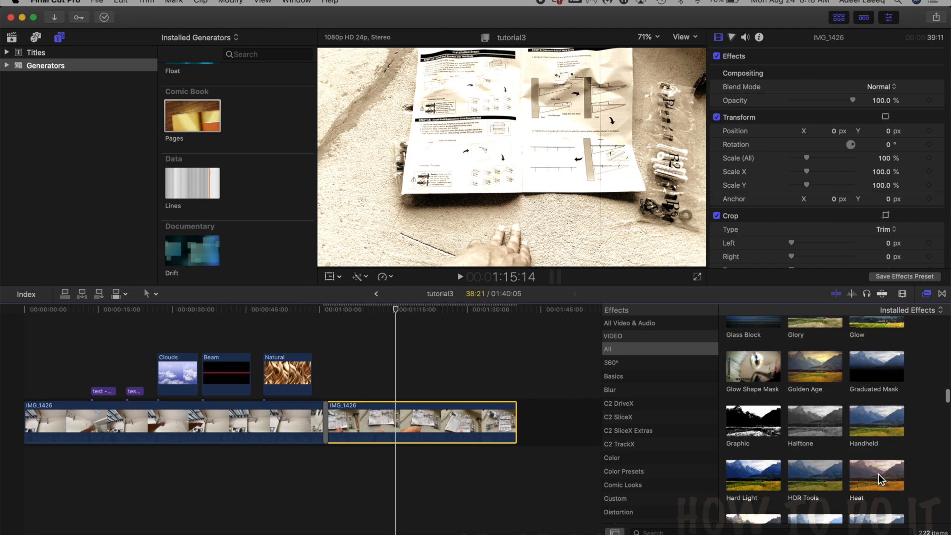
scroll(878, 474, "down", 5)
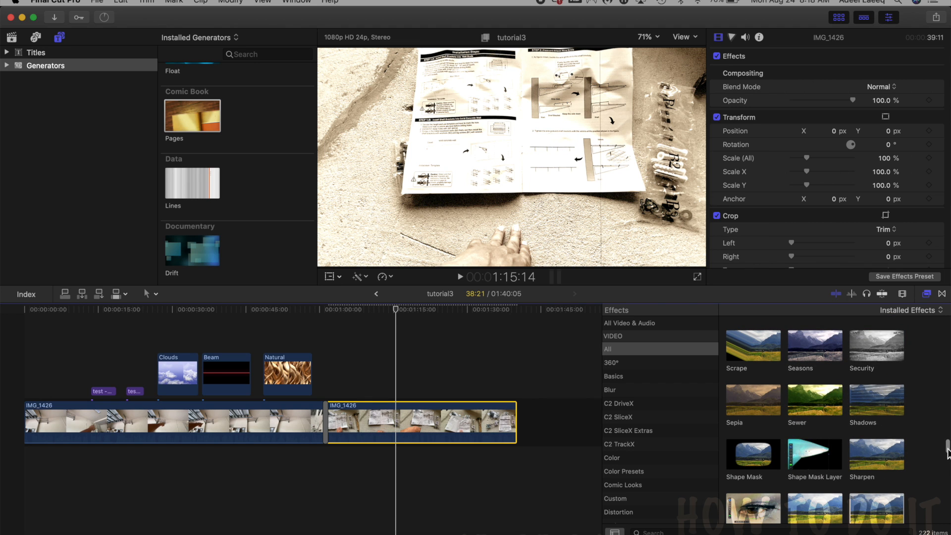
scroll(944, 454, "down", 4)
scroll(941, 454, "down", 8)
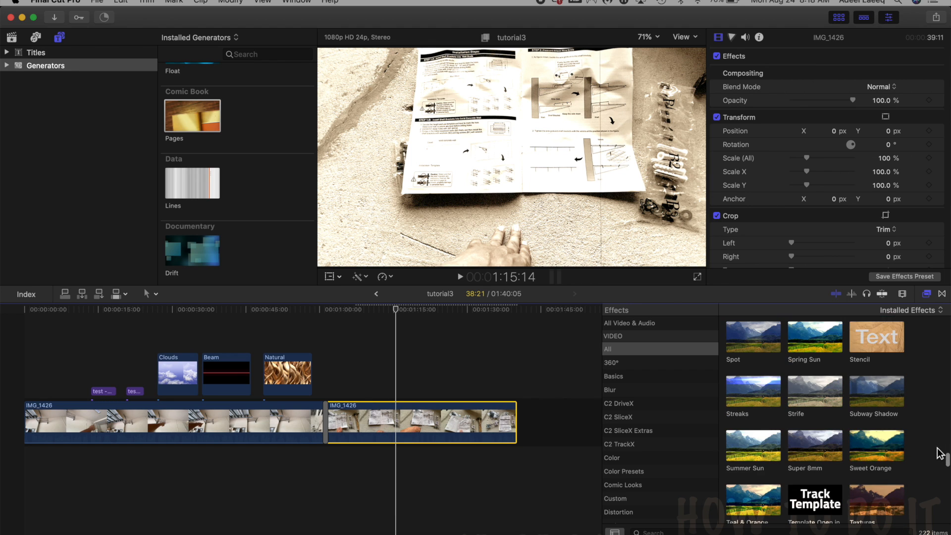